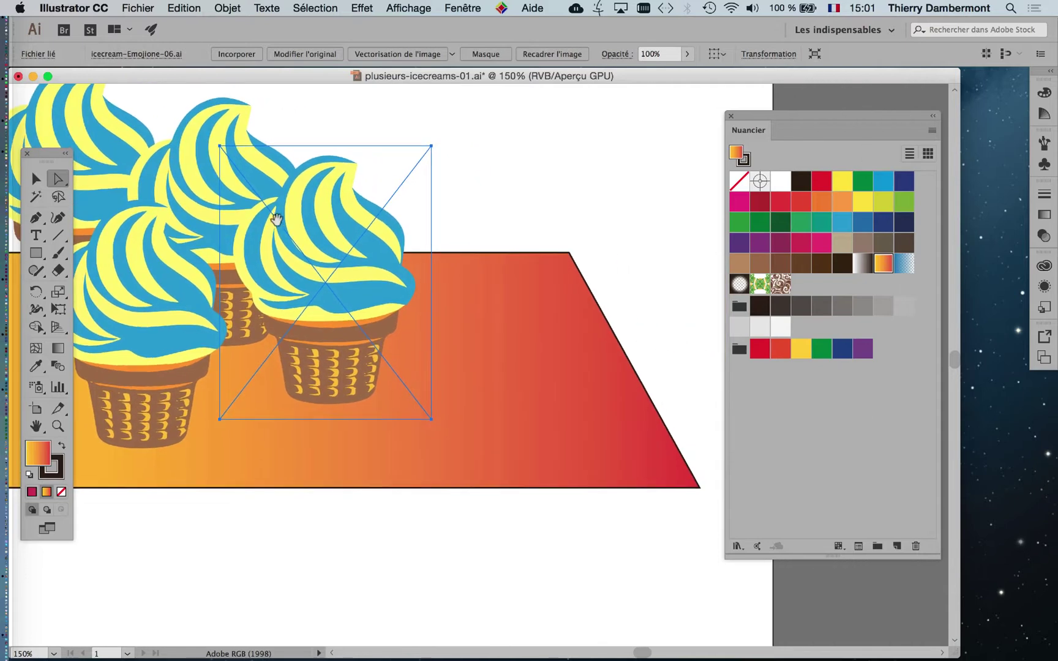
Display the document's linked files (Liens) and enlarge the list so all four ice cream links are readable beside the artwork.
{"action": "left_click", "coordinate": [462, 8]}
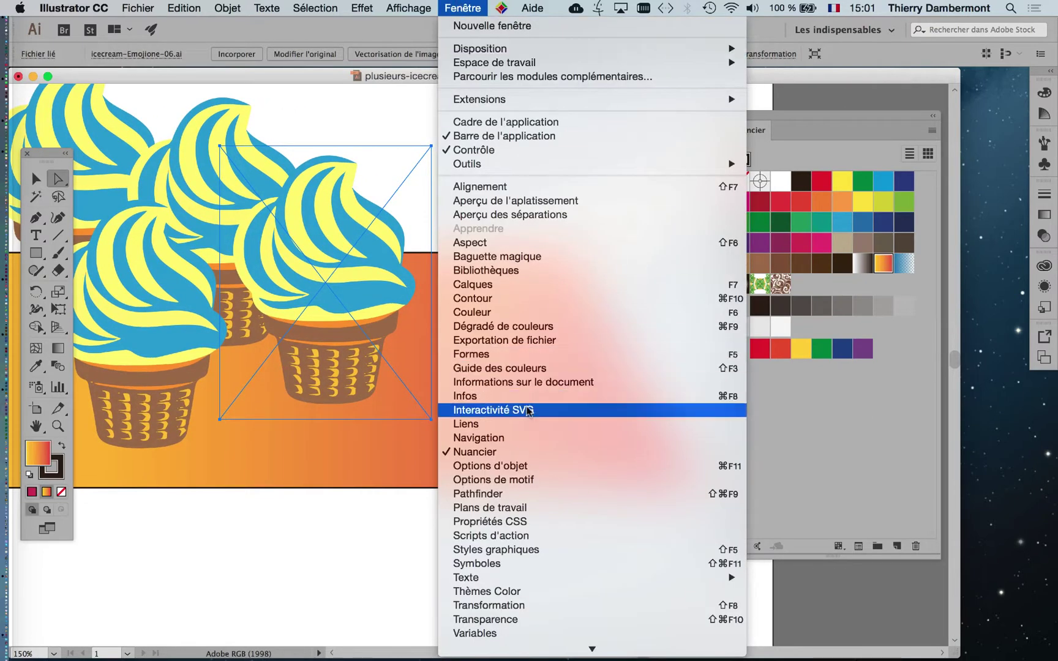
{"action": "left_click", "coordinate": [531, 424]}
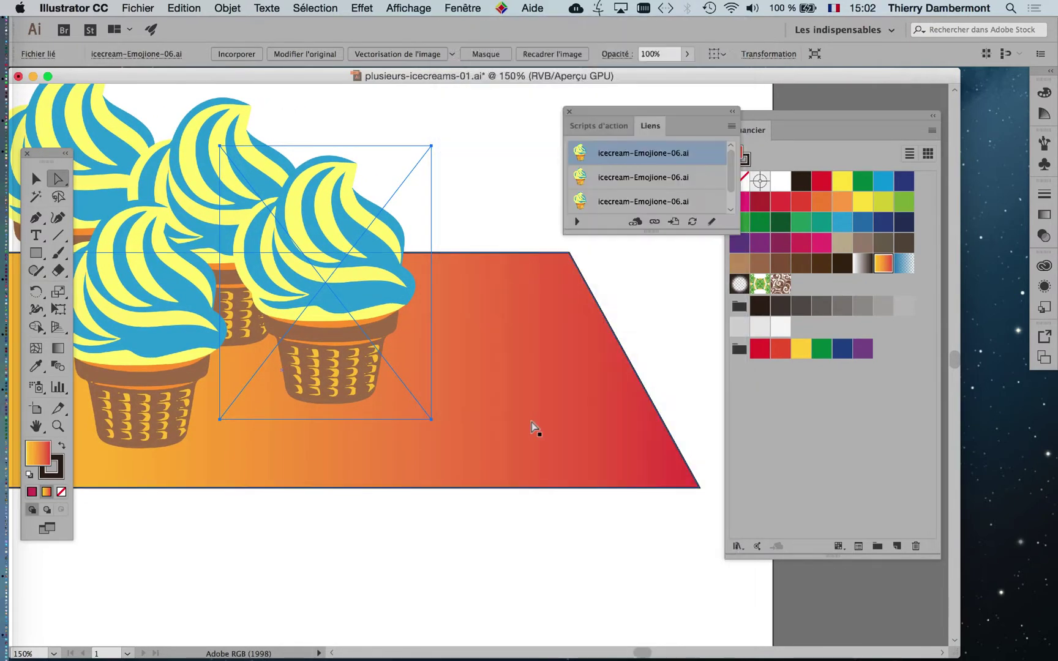
{"action": "left_click_drag", "start_coordinate": [666, 115], "coordinate": [542, 111]}
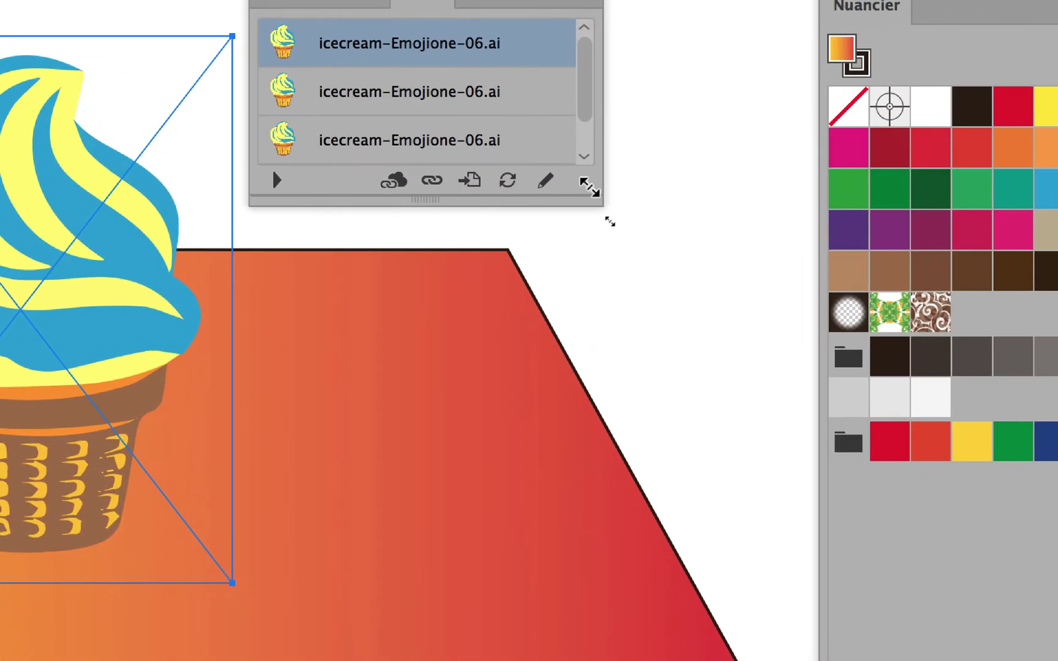
{"action": "left_click_drag", "start_coordinate": [610, 221], "coordinate": [685, 504]}
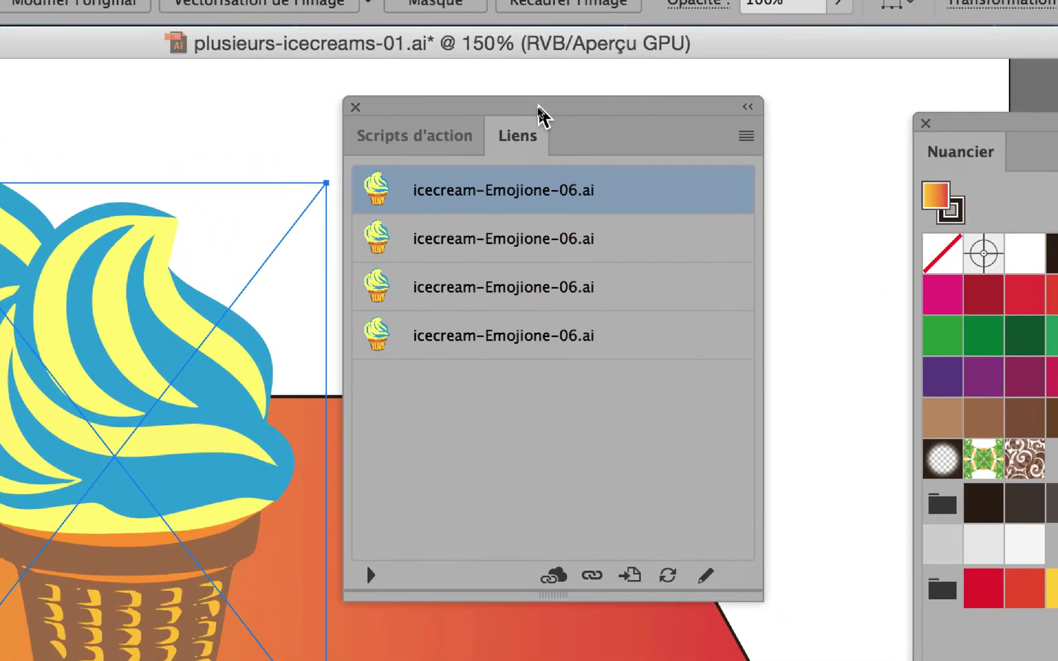
{"action": "left_click_drag", "start_coordinate": [512, 28], "coordinate": [531, 100]}
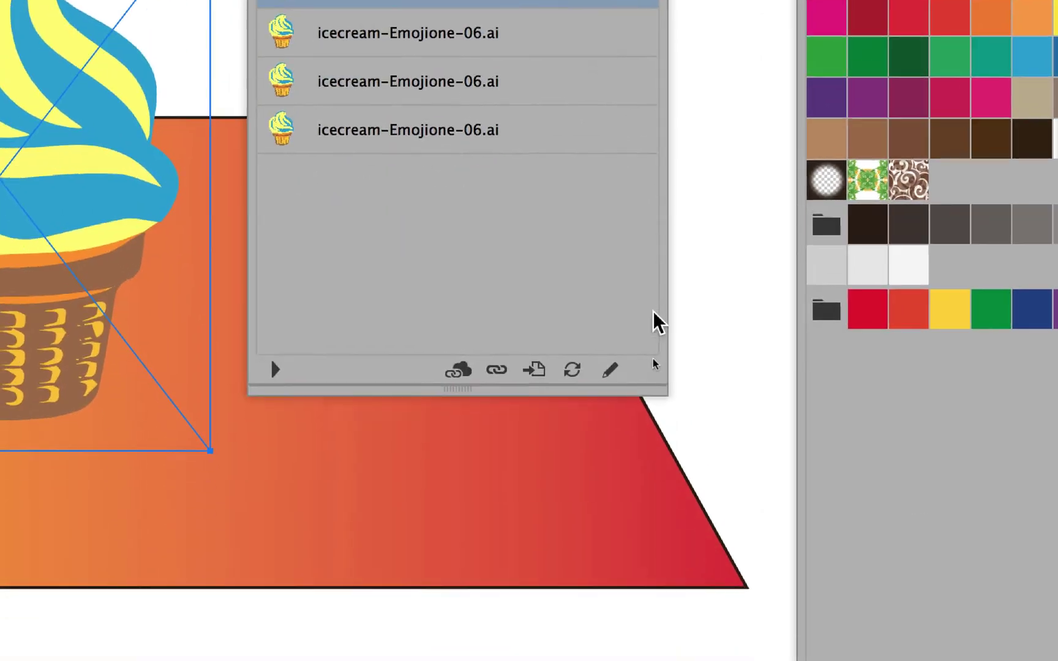
{"action": "left_click_drag", "start_coordinate": [657, 338], "coordinate": [753, 300]}
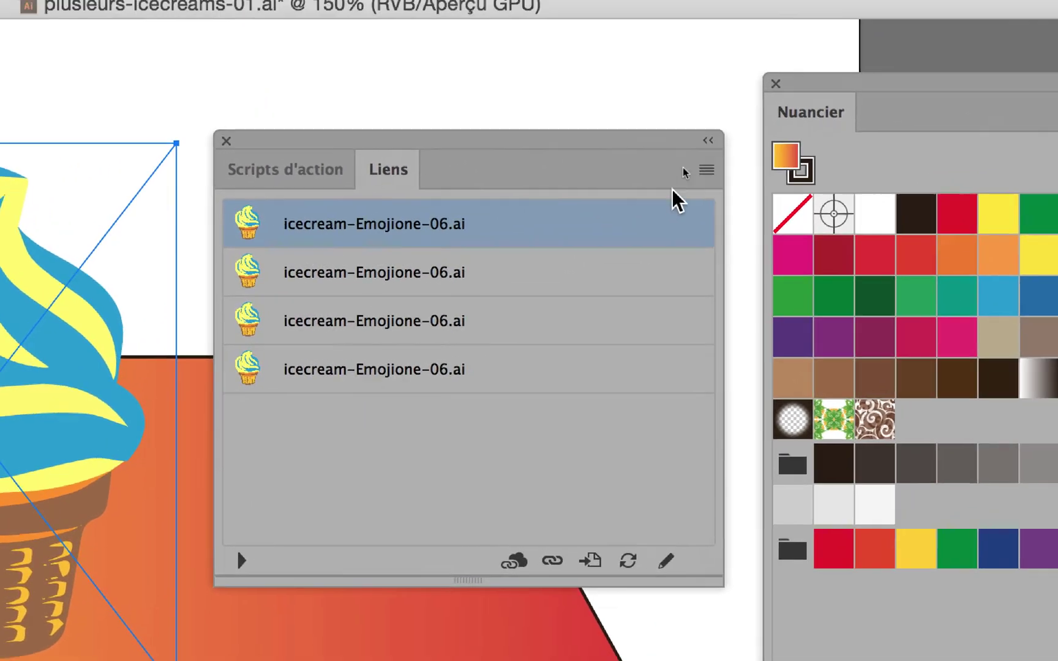
Select the first icecream-Emojione-06.ai link in the list and open its original file for editing.
{"action": "key", "text": "Down"}
{"action": "key", "text": "Down"}
{"action": "key", "text": "Down"}
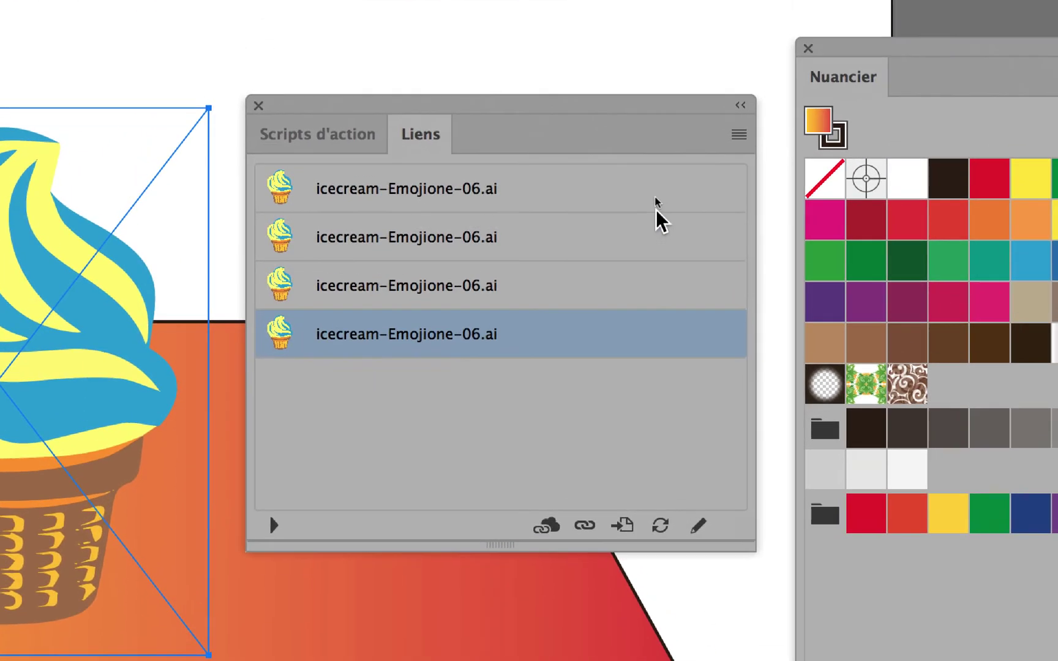
{"action": "left_click", "coordinate": [680, 195]}
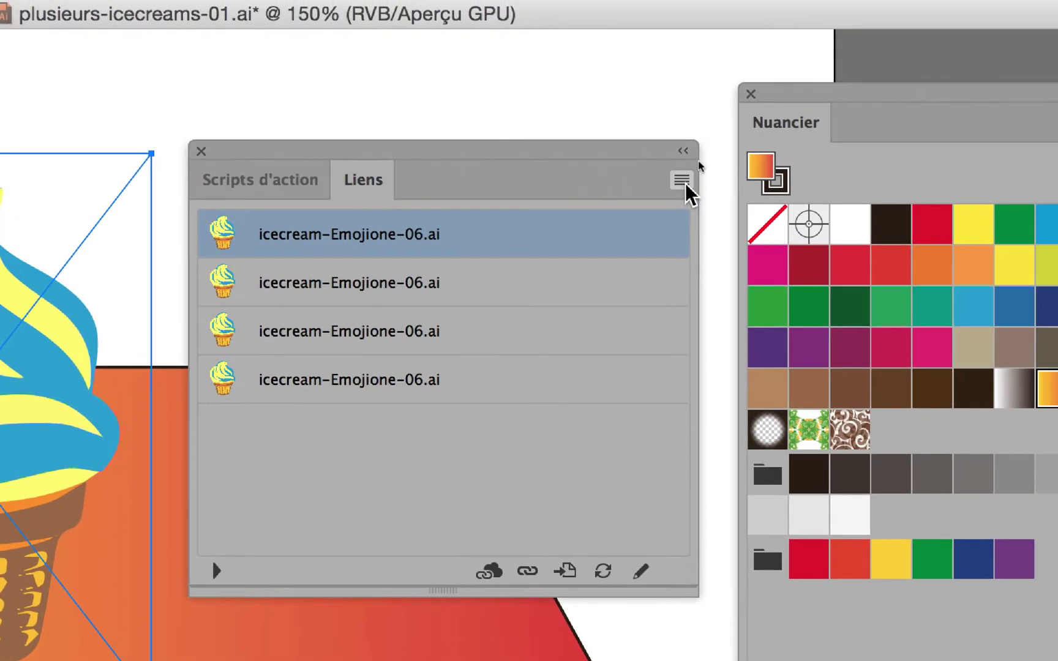
{"action": "left_click", "coordinate": [740, 134]}
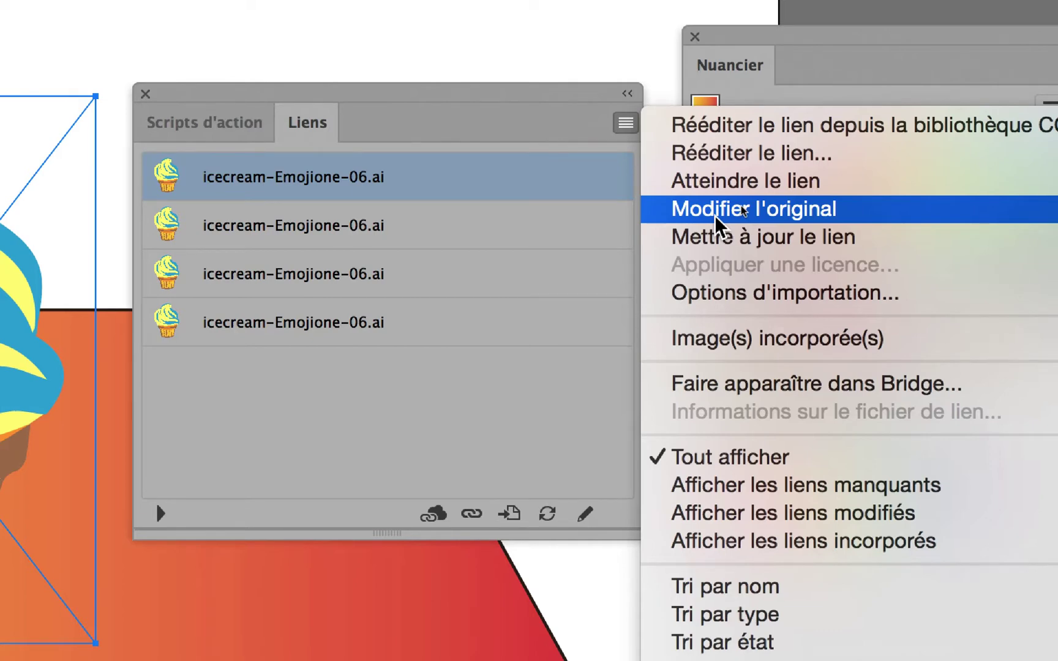
{"action": "left_click", "coordinate": [716, 217]}
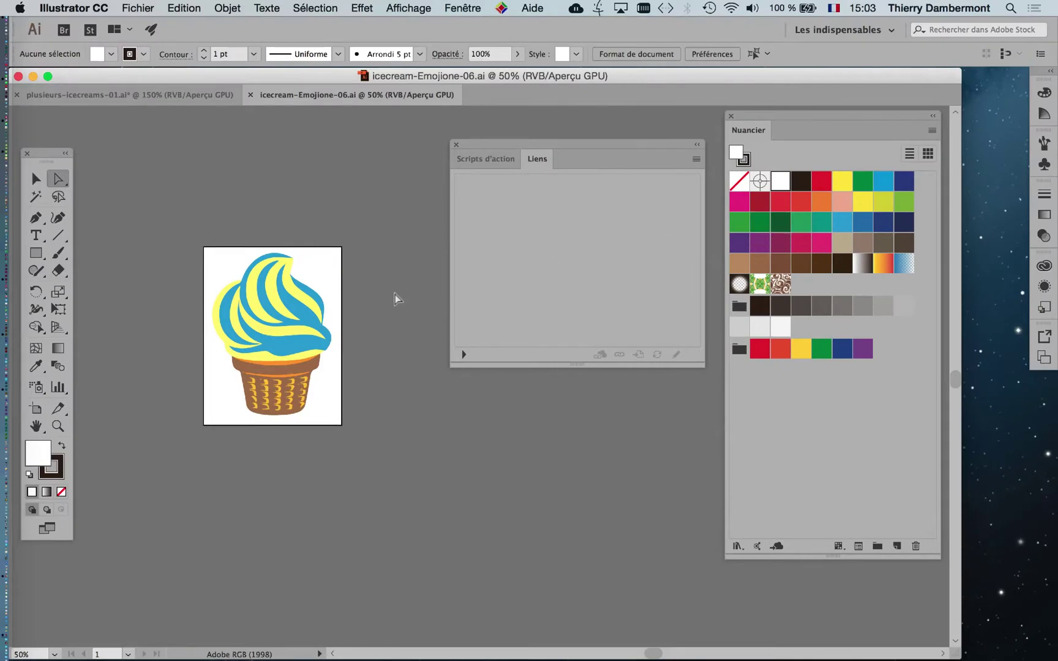
Select the upper yellow stripe on its own, and the entire ice cream group with the Selection tool, to examine how it is grouped.
{"action": "scroll", "coordinate": [245, 285], "scroll_direction": "up", "scroll_amount": 3}
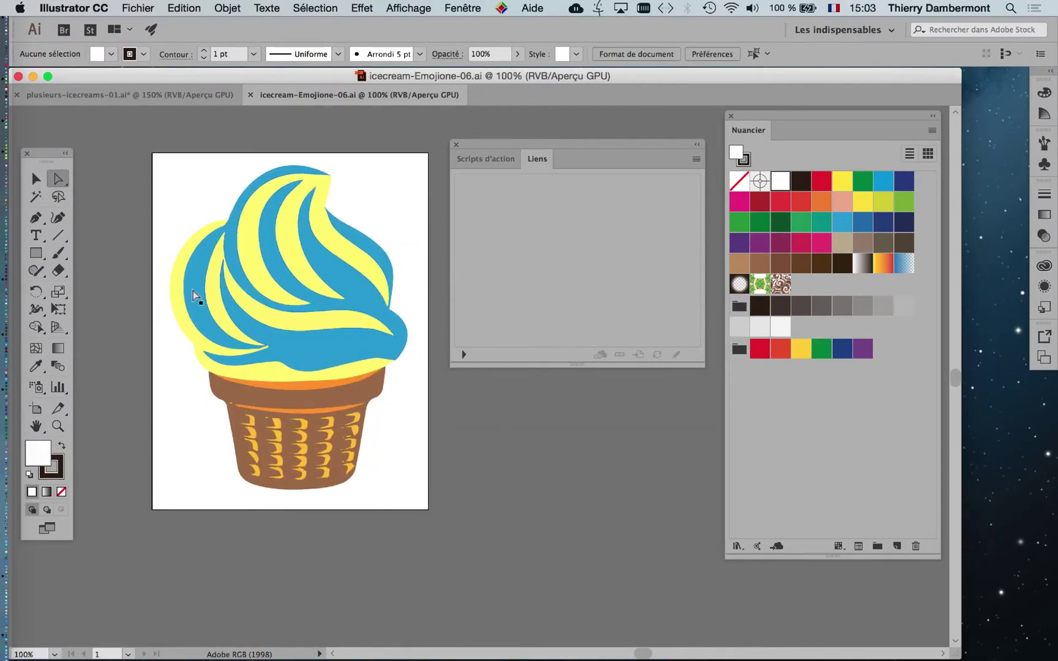
{"action": "scroll", "coordinate": [260, 276], "scroll_direction": "up", "scroll_amount": 1}
{"action": "left_click", "coordinate": [261, 252]}
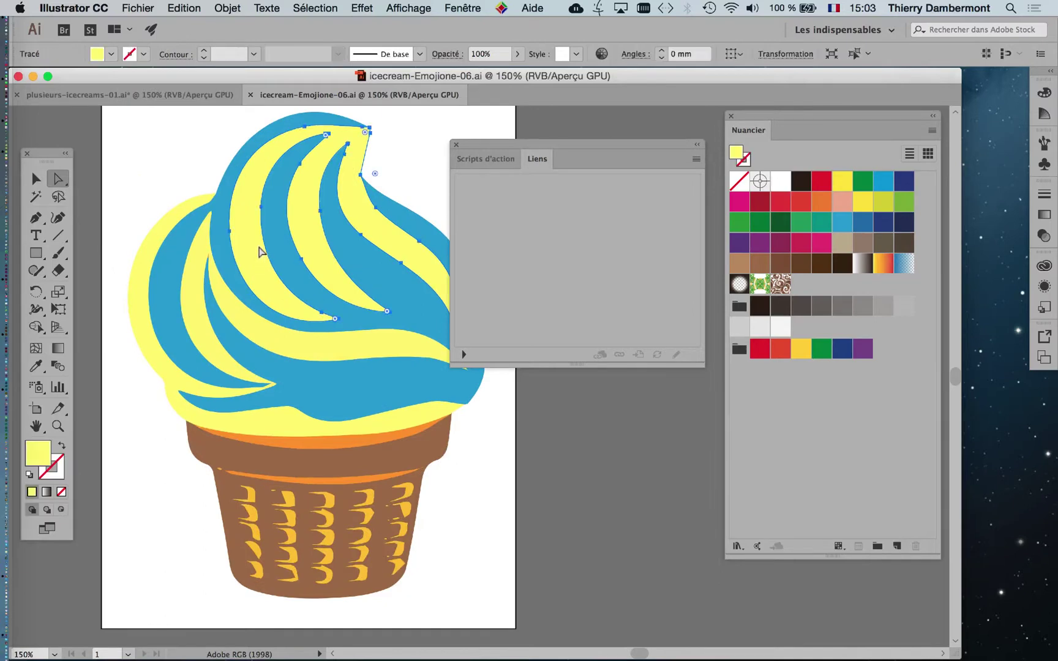
{"action": "left_click_drag", "start_coordinate": [487, 145], "coordinate": [546, 186]}
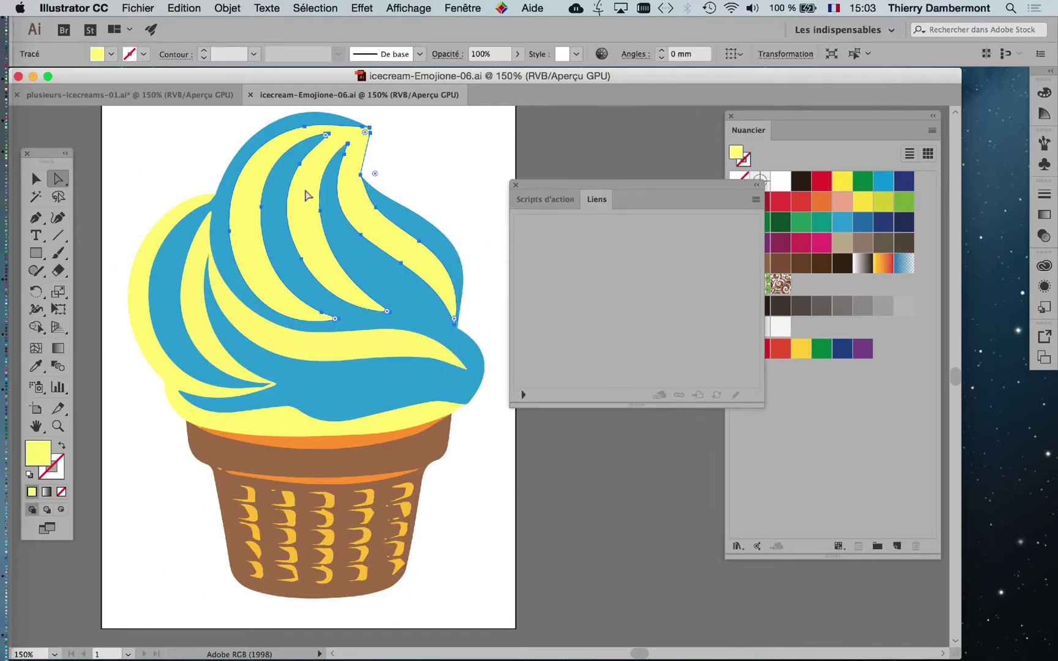
{"action": "left_click_drag", "start_coordinate": [60, 177], "coordinate": [98, 198]}
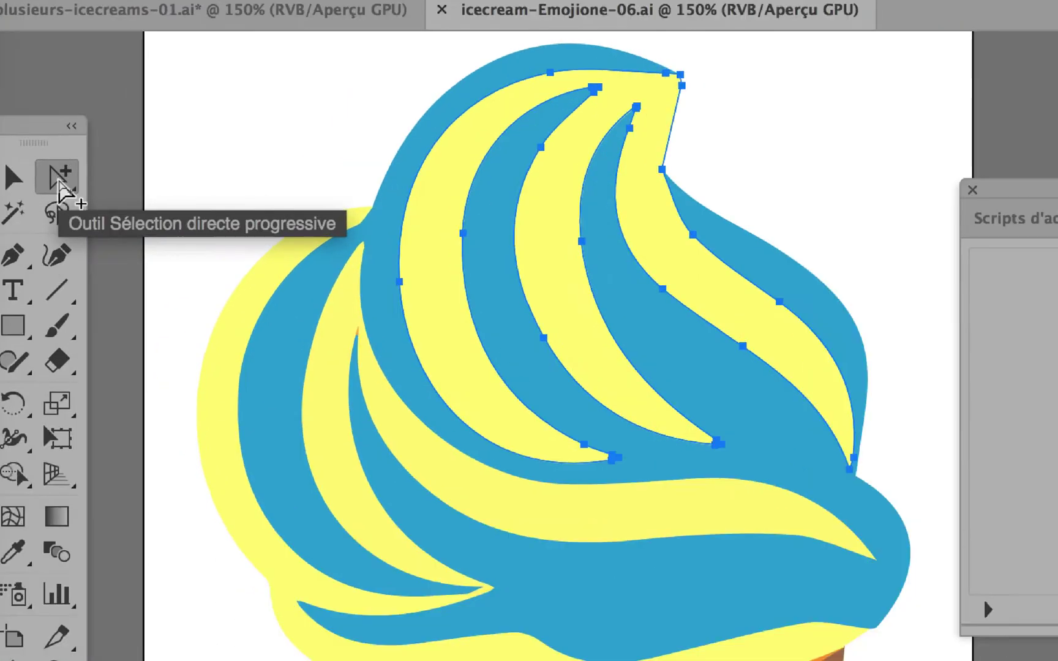
{"action": "left_click", "coordinate": [36, 178]}
{"action": "left_click", "coordinate": [145, 234]}
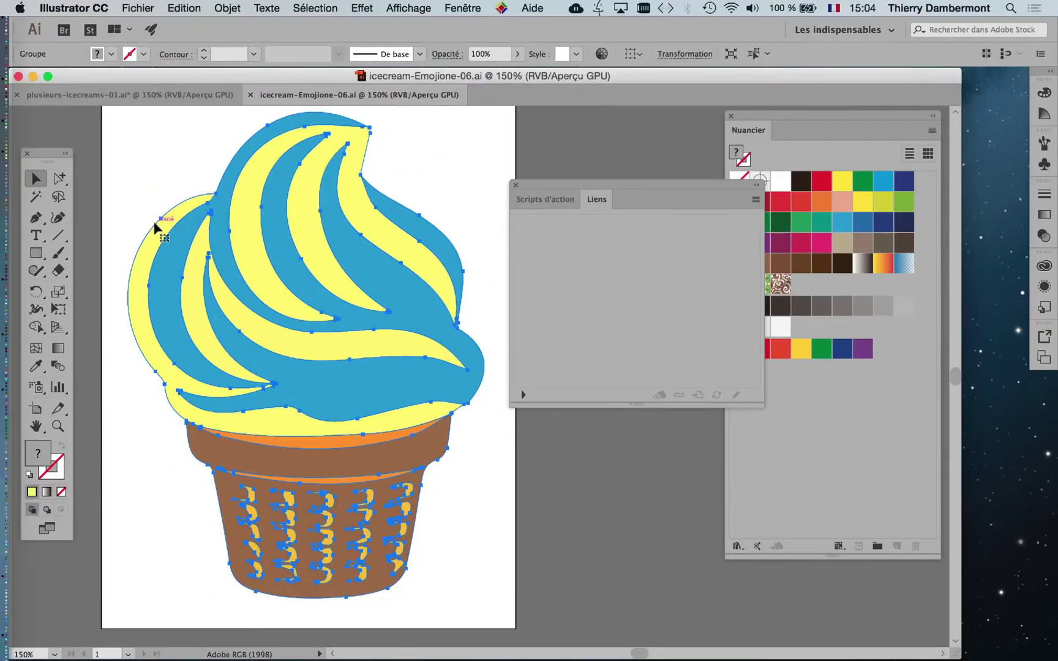
Close the links list, display the layers (Calques) in a smaller window and hide the colour swatches.
{"action": "left_click", "coordinate": [516, 184]}
{"action": "left_click", "coordinate": [460, 8]}
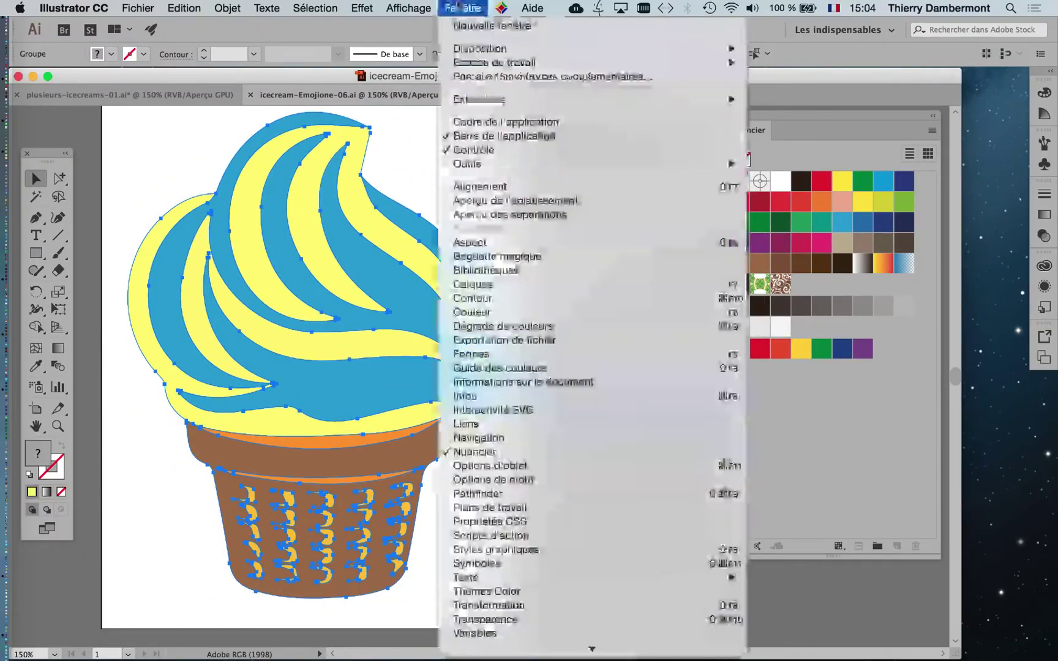
{"action": "left_click", "coordinate": [503, 285]}
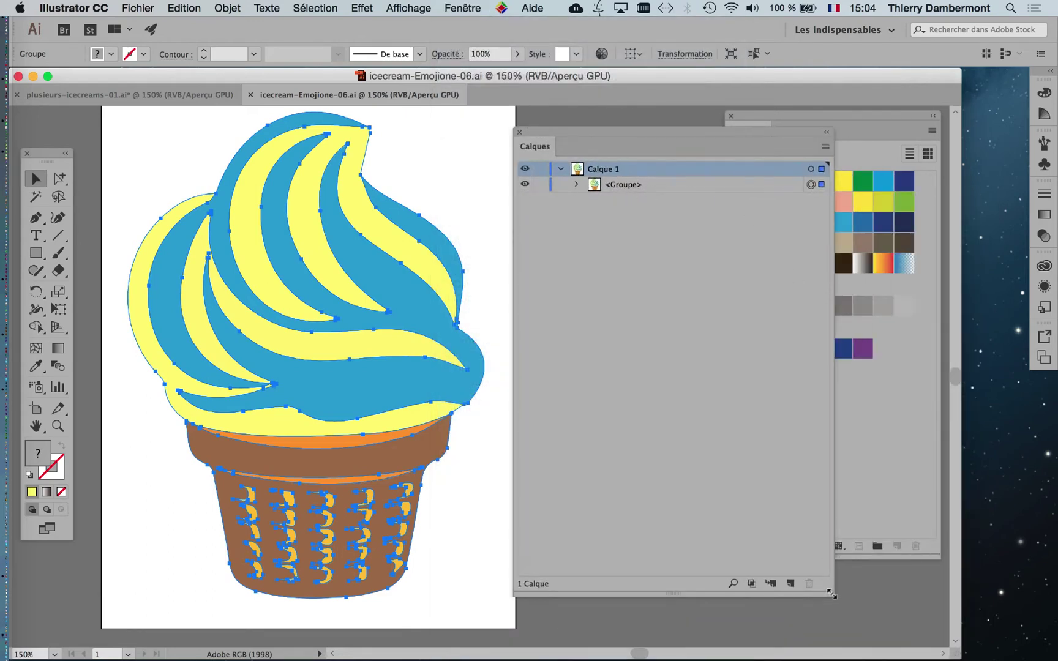
{"action": "left_click_drag", "start_coordinate": [836, 601], "coordinate": [761, 415]}
{"action": "left_click", "coordinate": [730, 115]}
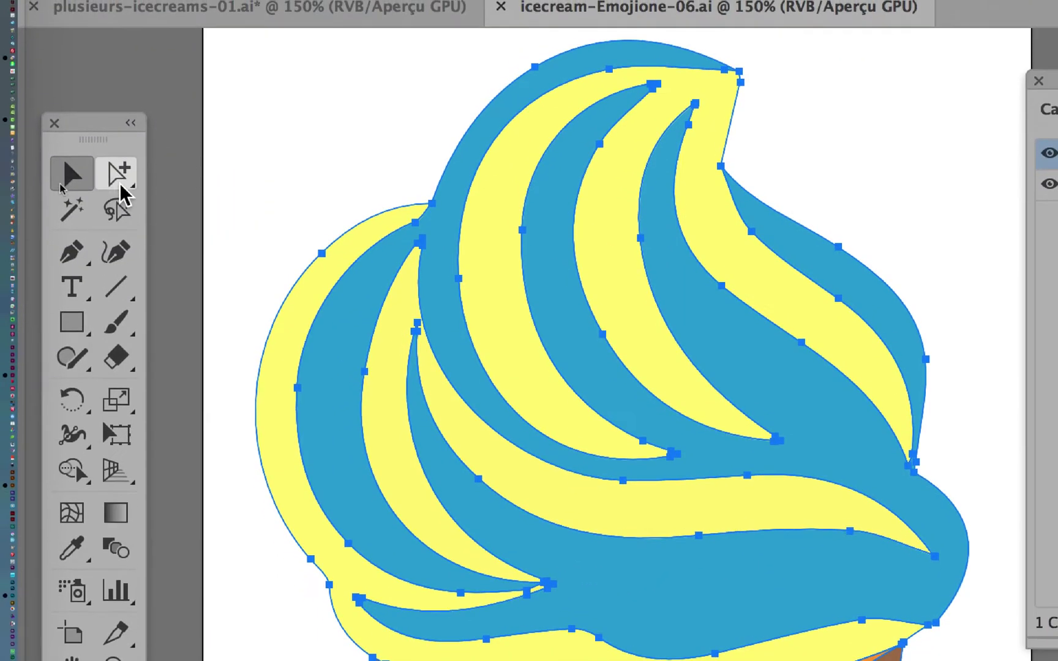
Detach the direct selection tools as a floating palette and select the outer yellow cream shape with the Group Selection tool.
{"action": "left_click", "coordinate": [120, 217]}
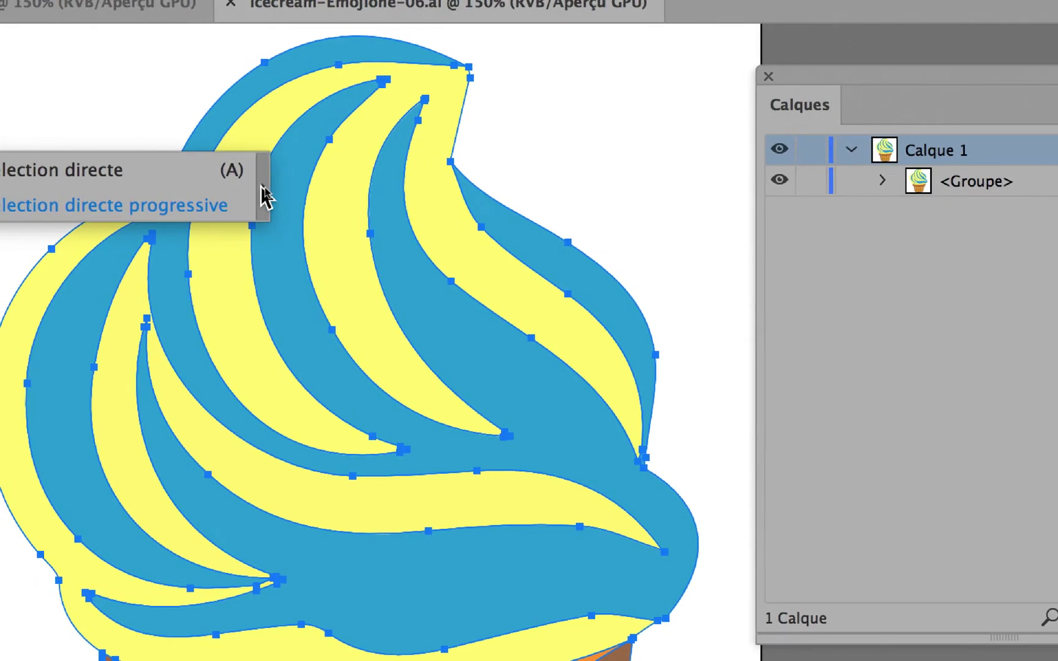
{"action": "left_click", "coordinate": [445, 191]}
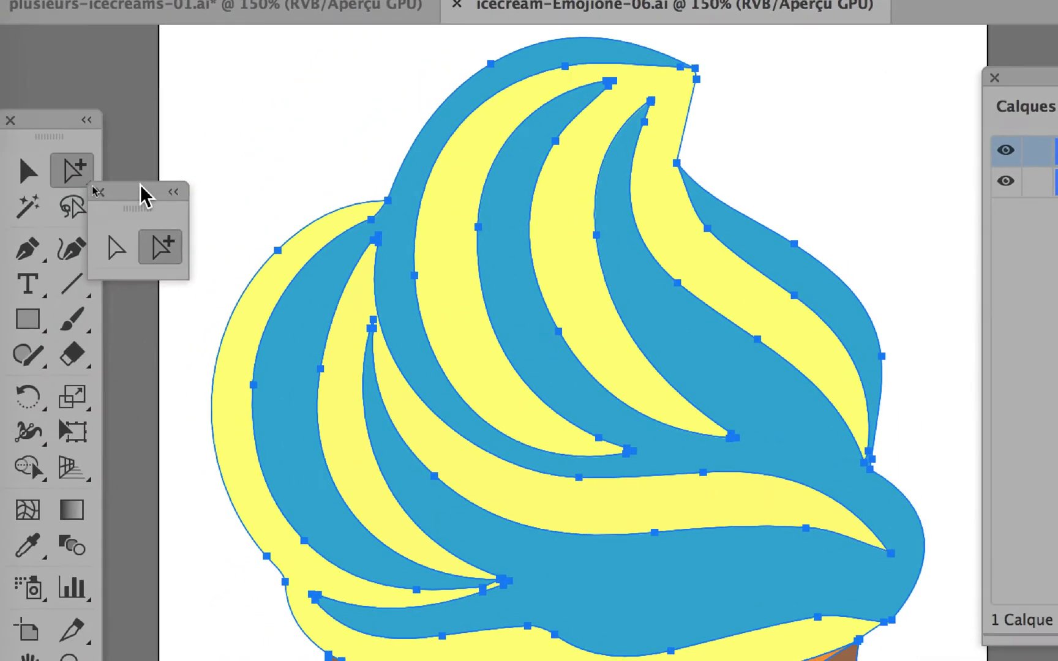
{"action": "left_click_drag", "start_coordinate": [3, 184], "coordinate": [141, 50]}
{"action": "left_click", "coordinate": [231, 162]}
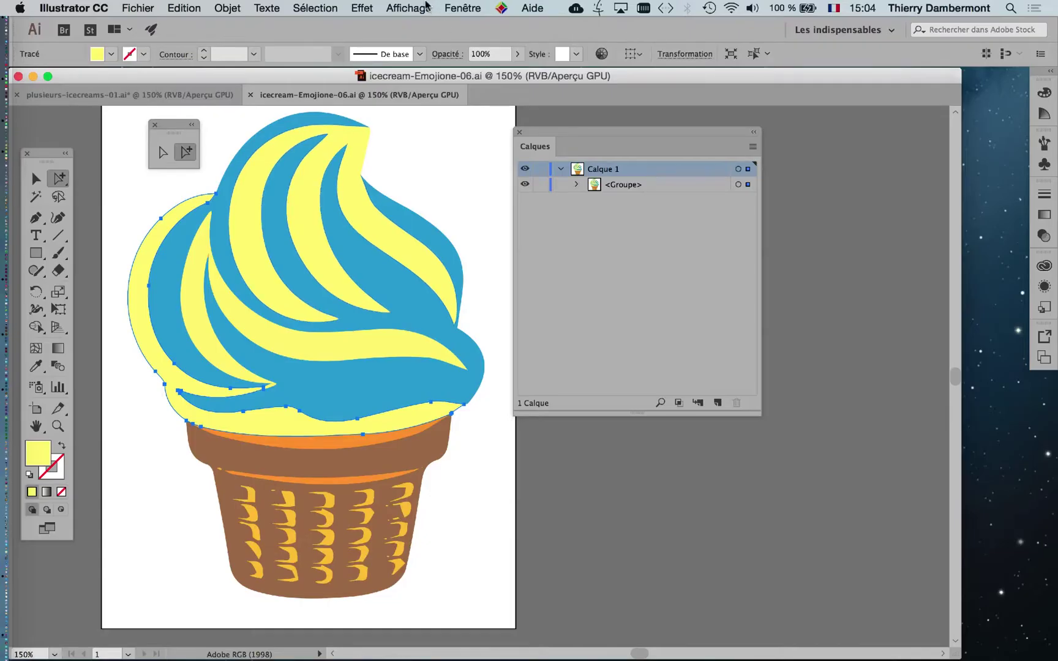
Display the colour swatches (Nuancier) again beside the ice cream and move the layers list below them.
{"action": "left_click", "coordinate": [429, 7]}
{"action": "mouse_move", "coordinate": [458, 8]}
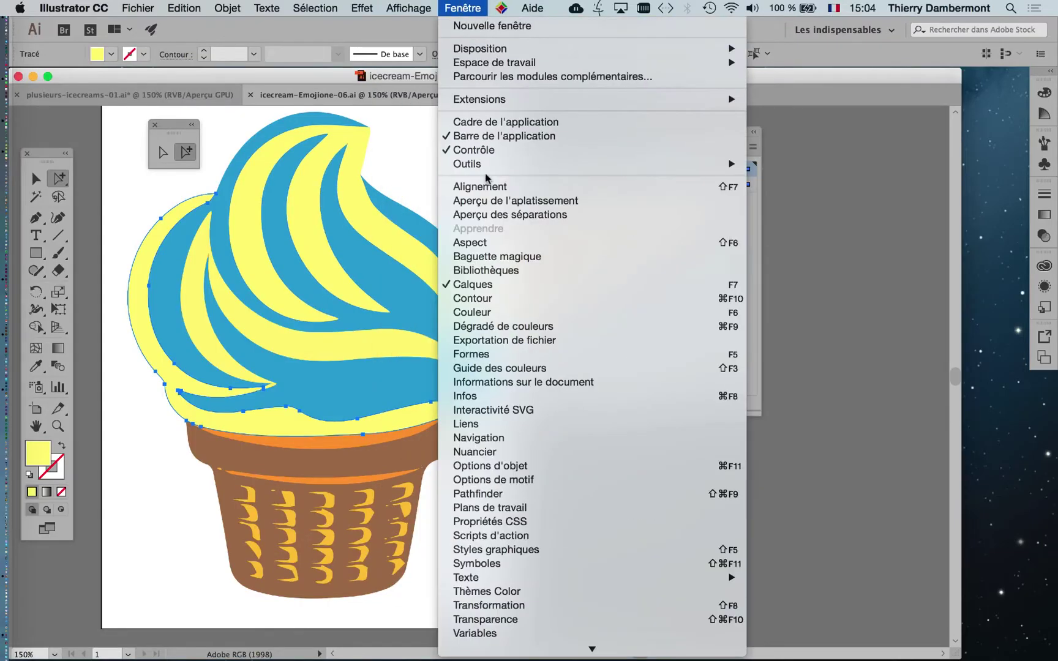
{"action": "left_click", "coordinate": [501, 454]}
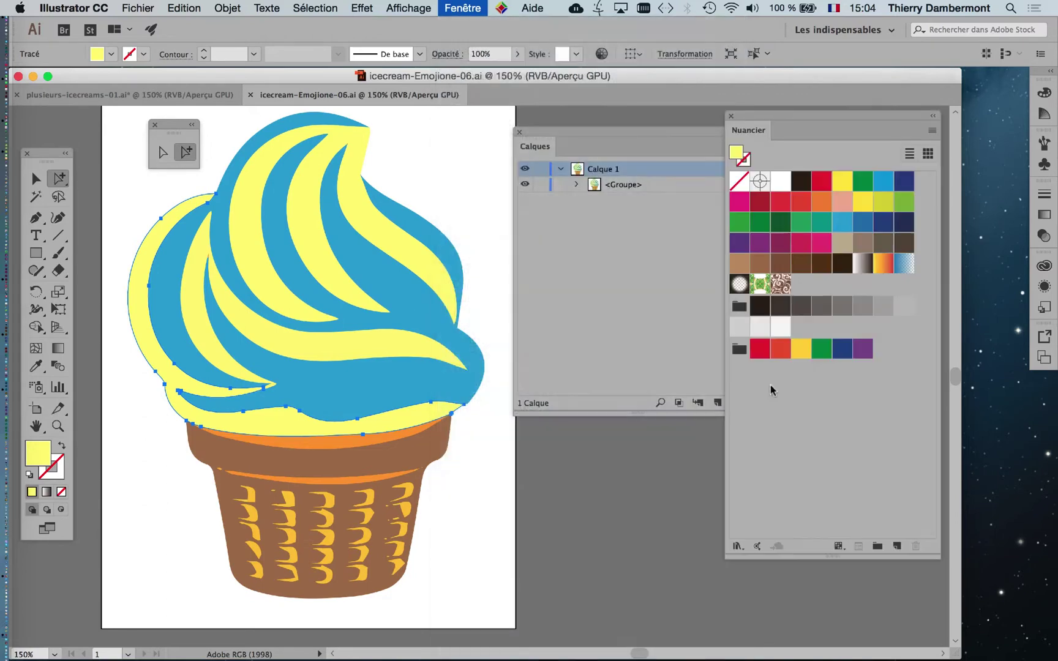
{"action": "left_click_drag", "start_coordinate": [603, 154], "coordinate": [586, 550]}
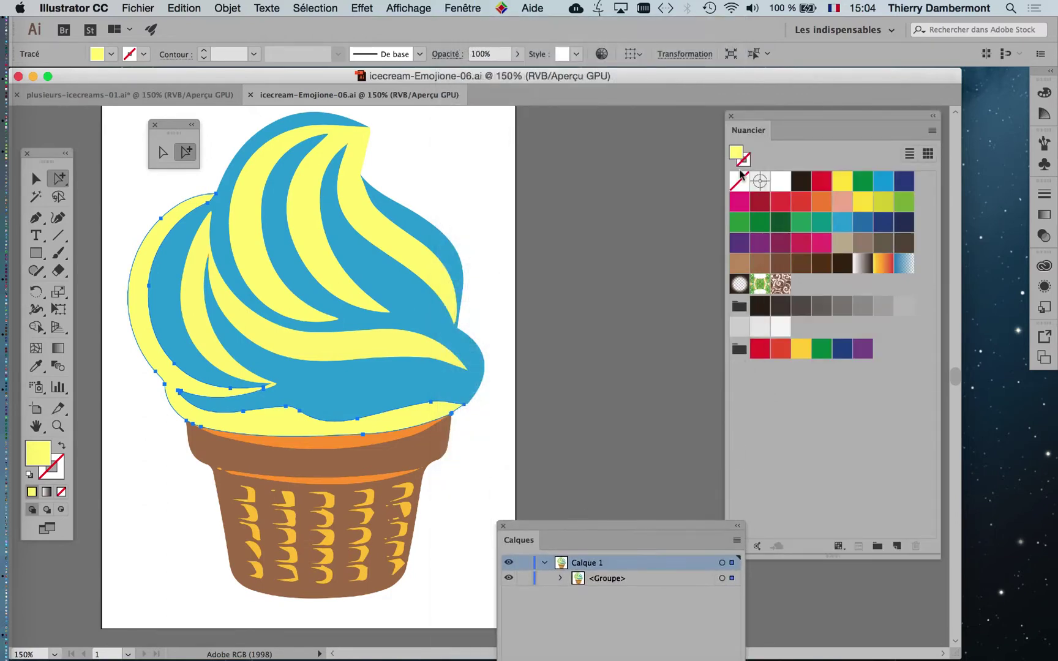
{"action": "left_click_drag", "start_coordinate": [751, 116], "coordinate": [586, 96]}
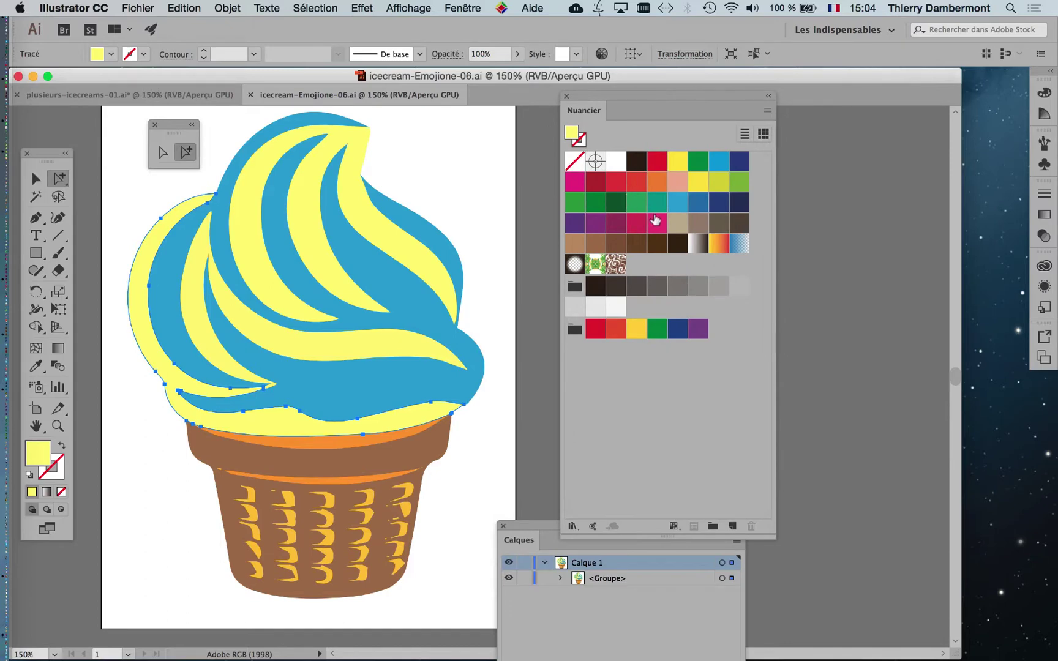
Fill the selected outer yellow cream shape and the blue shape on the swirl's upper right edge with magenta.
{"action": "left_click", "coordinate": [657, 222]}
{"action": "left_click", "coordinate": [439, 262]}
{"action": "left_click", "coordinate": [659, 228]}
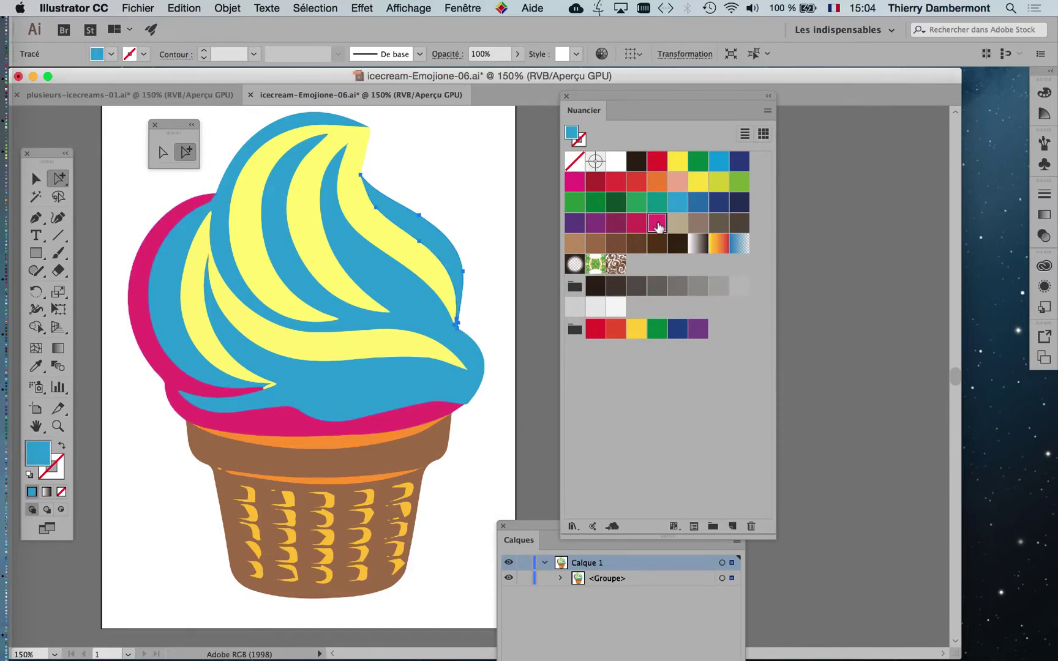
Try salmon, yellow and cyan fills on the lower curved yellow stripe, settle on dark blue and deselect the stripe.
{"action": "left_click", "coordinate": [301, 270]}
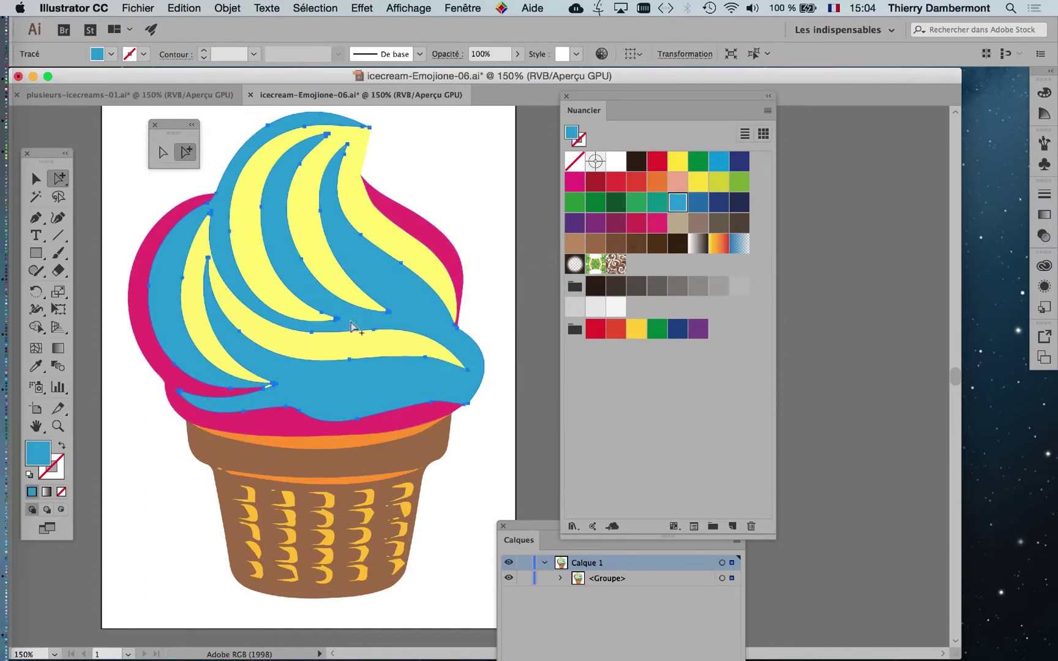
{"action": "left_click", "coordinate": [349, 353]}
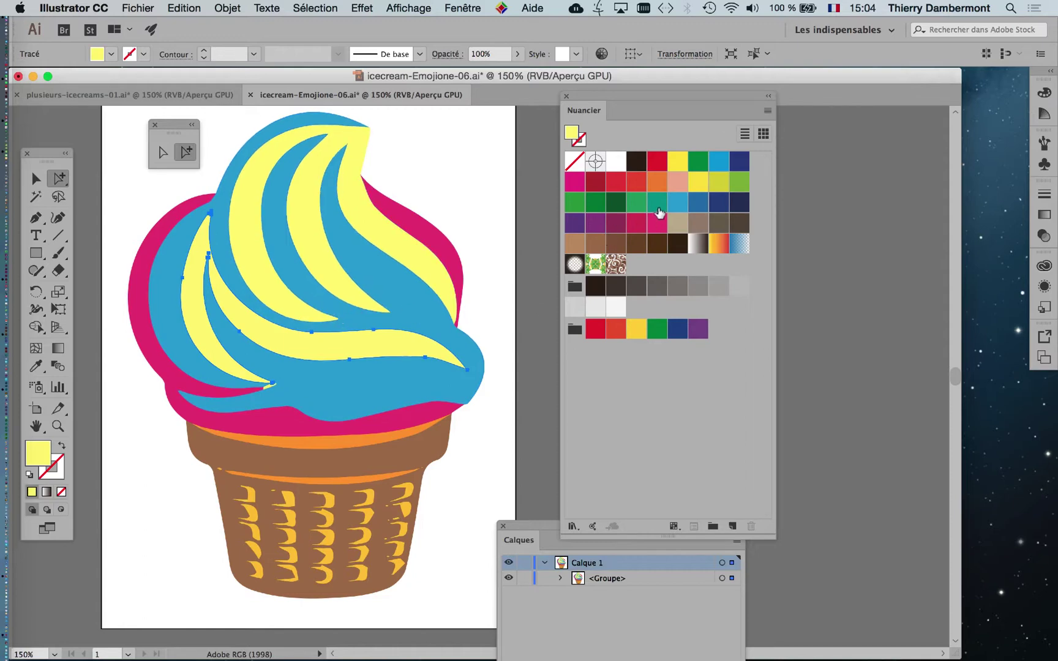
{"action": "left_click", "coordinate": [678, 182]}
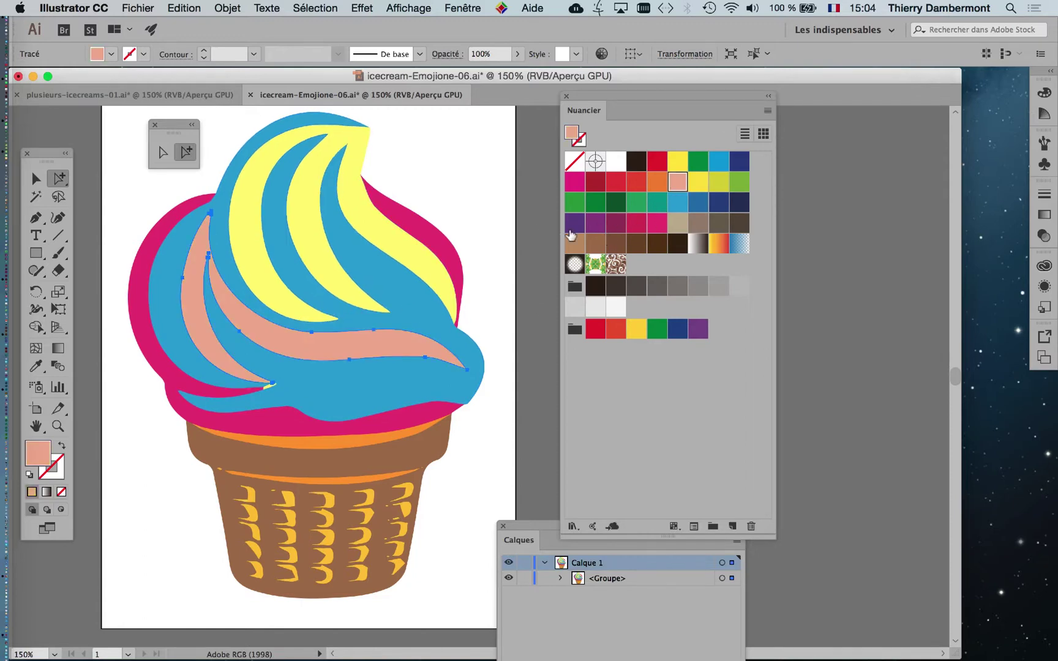
{"action": "left_click", "coordinate": [677, 164]}
{"action": "left_click", "coordinate": [715, 165]}
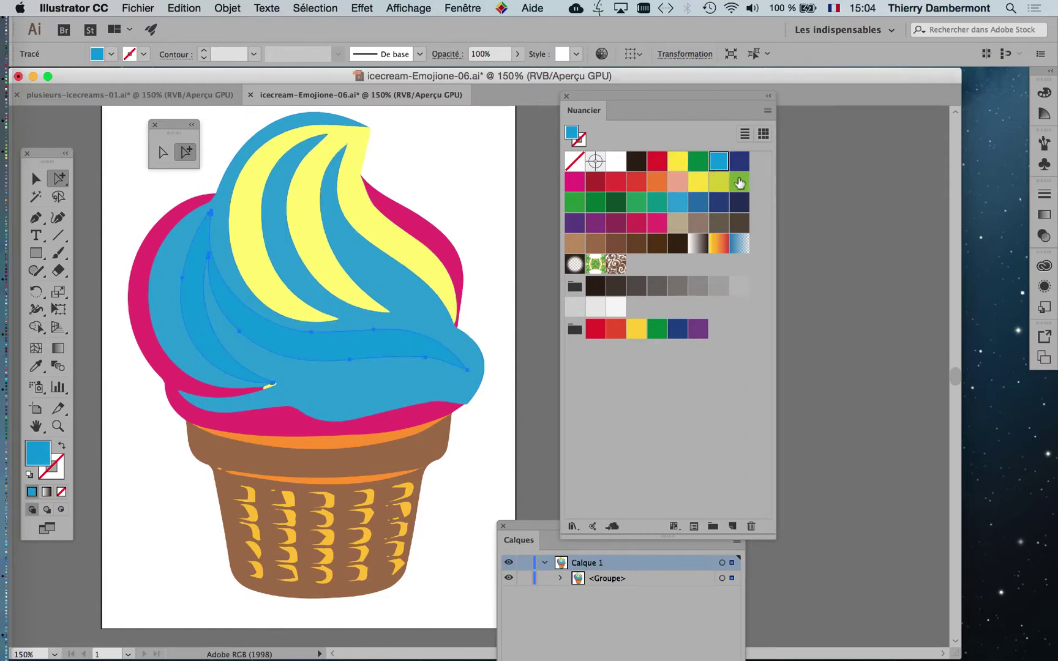
{"action": "left_click", "coordinate": [733, 169]}
{"action": "left_click", "coordinate": [516, 273]}
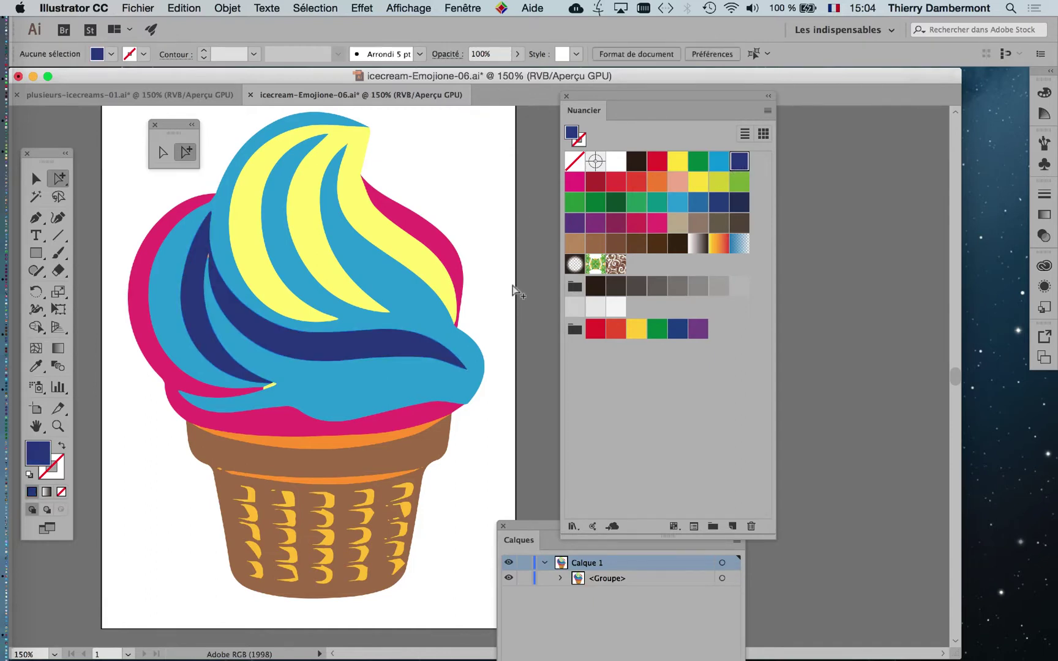
Fill the tiny yellow sliver at the tip of the lower left cream fold with magenta and deselect it.
{"action": "scroll", "coordinate": [366, 326], "scroll_direction": "down", "scroll_amount": 2}
{"action": "scroll", "coordinate": [345, 333], "scroll_direction": "up", "scroll_amount": 3}
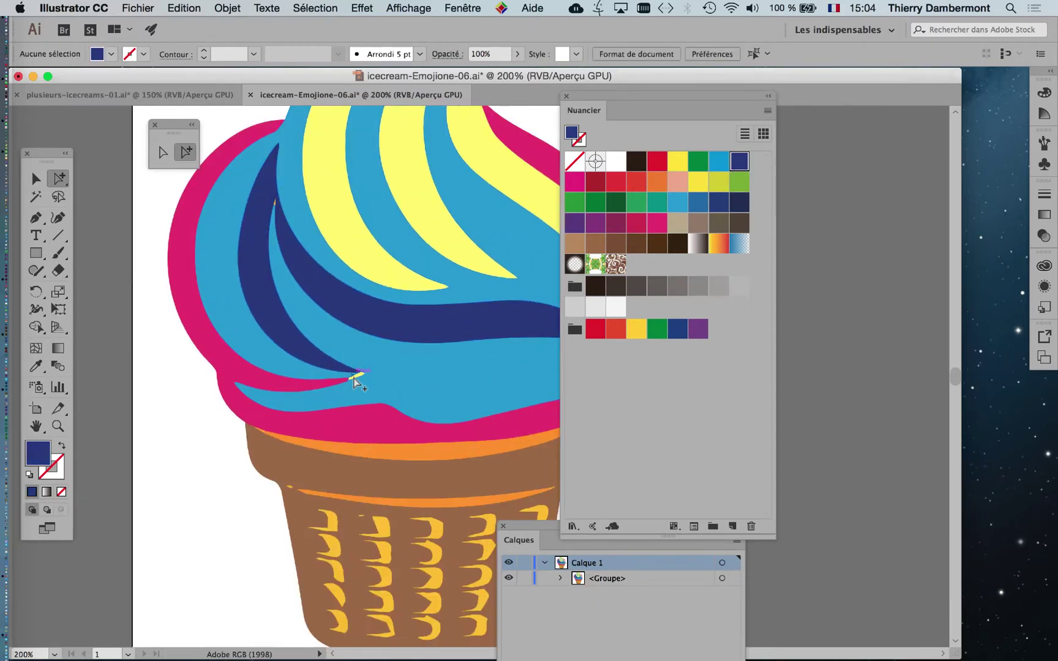
{"action": "left_click", "coordinate": [354, 378]}
{"action": "left_click", "coordinate": [657, 222]}
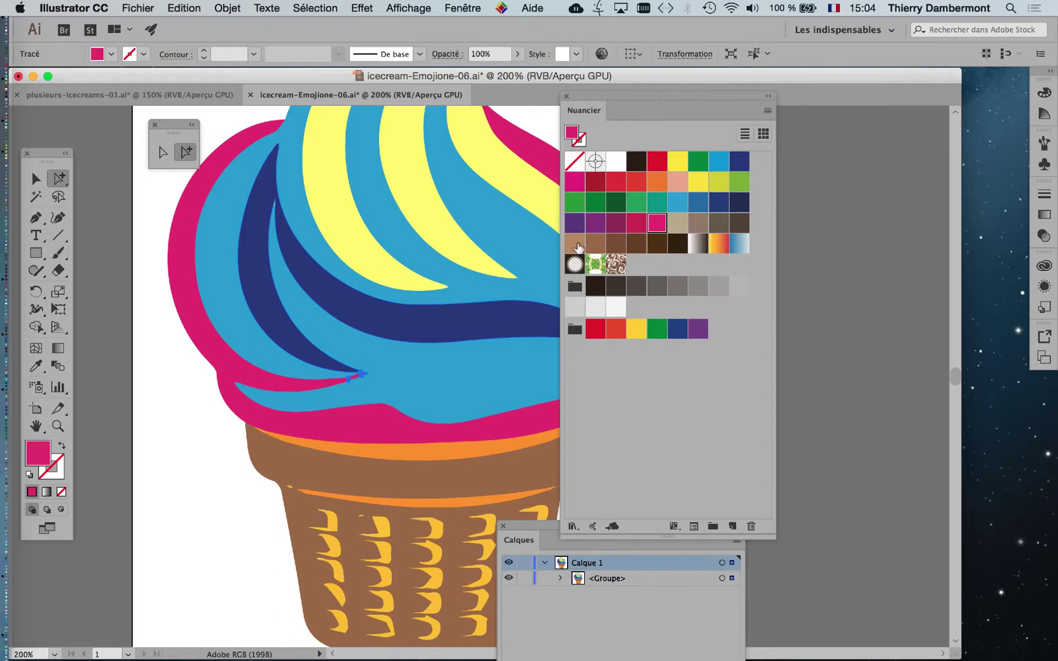
{"action": "left_click", "coordinate": [791, 361]}
{"action": "scroll", "coordinate": [425, 303], "scroll_direction": "down", "scroll_amount": 4}
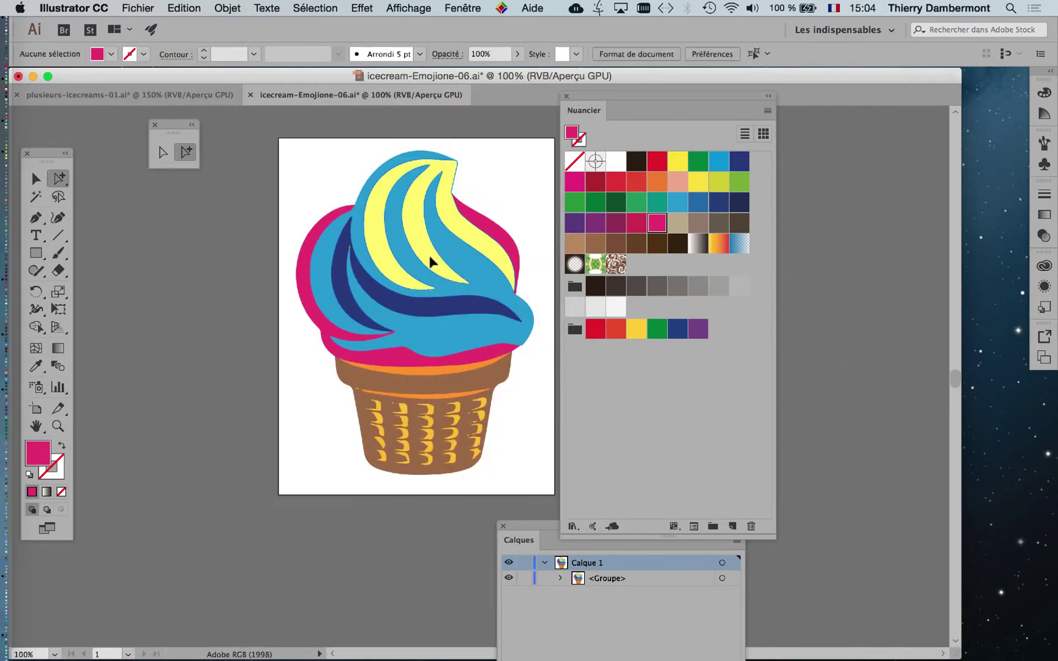
Fill the remaining yellow stripes at the top of the swirl with dark blue and deselect them.
{"action": "left_click", "coordinate": [431, 262]}
{"action": "left_click", "coordinate": [739, 161]}
{"action": "left_click", "coordinate": [829, 251]}
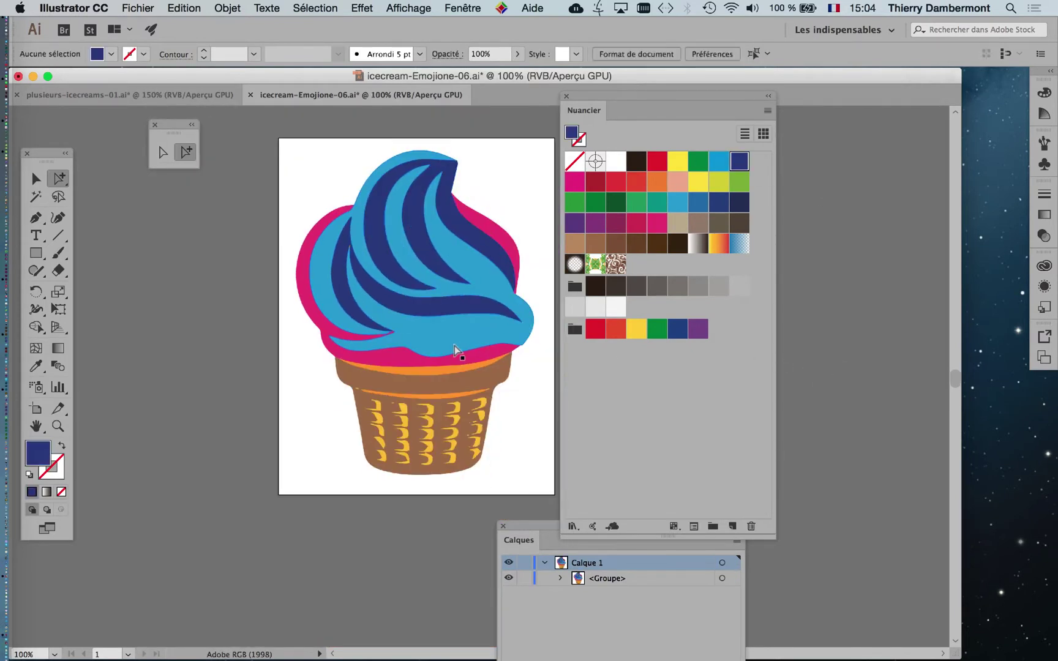
Move the swatches clear of the ice cream artwork and save icecream-Emojione-06.ai.
{"action": "left_click_drag", "start_coordinate": [595, 102], "coordinate": [765, 115]}
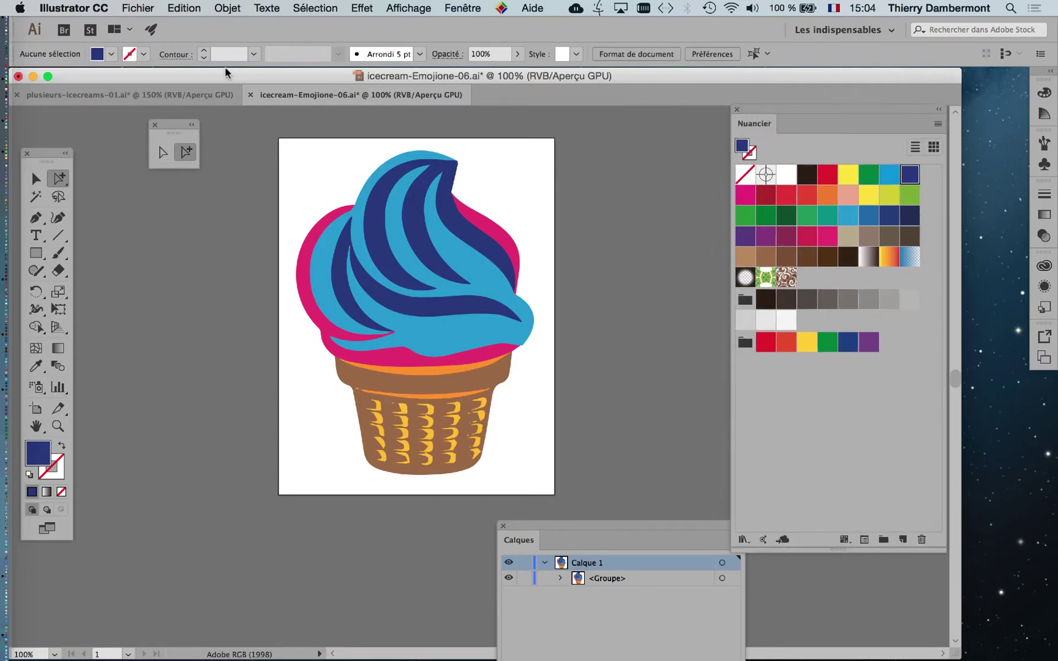
{"action": "left_click", "coordinate": [126, 7]}
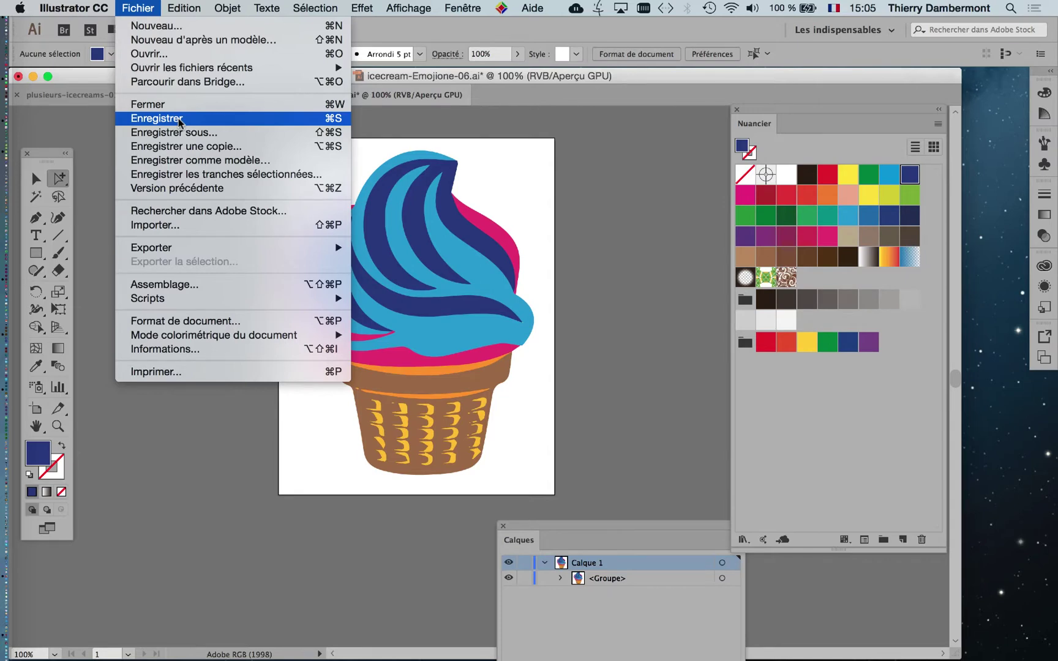
{"action": "left_click", "coordinate": [178, 120]}
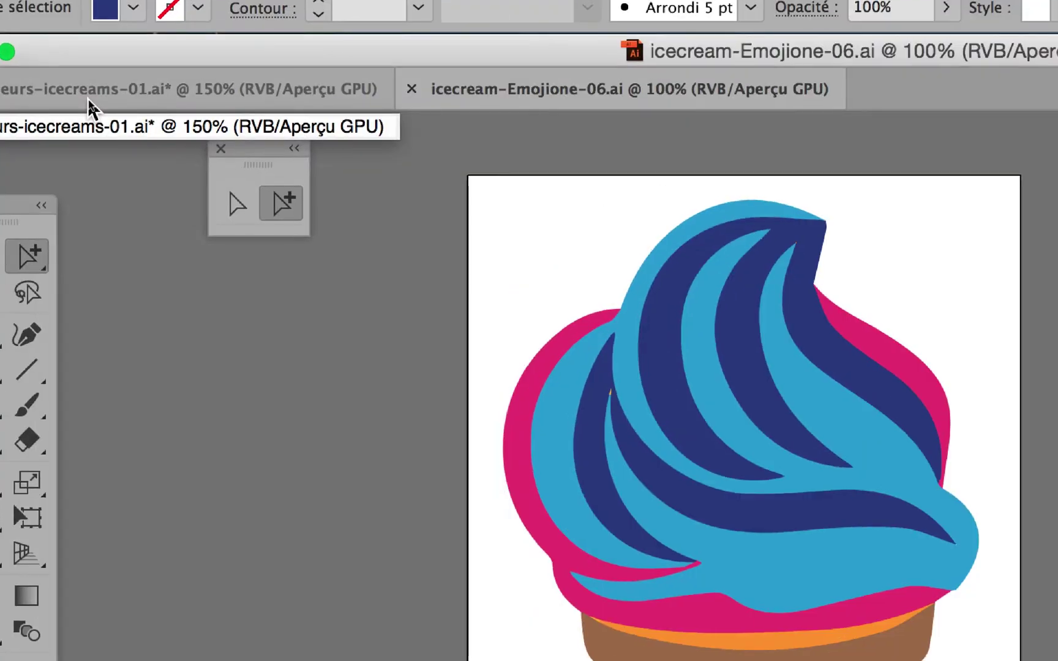
Return to plusieurs-icecreams-01.ai, accept updating the modified links and deselect the placed ice cream.
{"action": "left_click", "coordinate": [87, 99]}
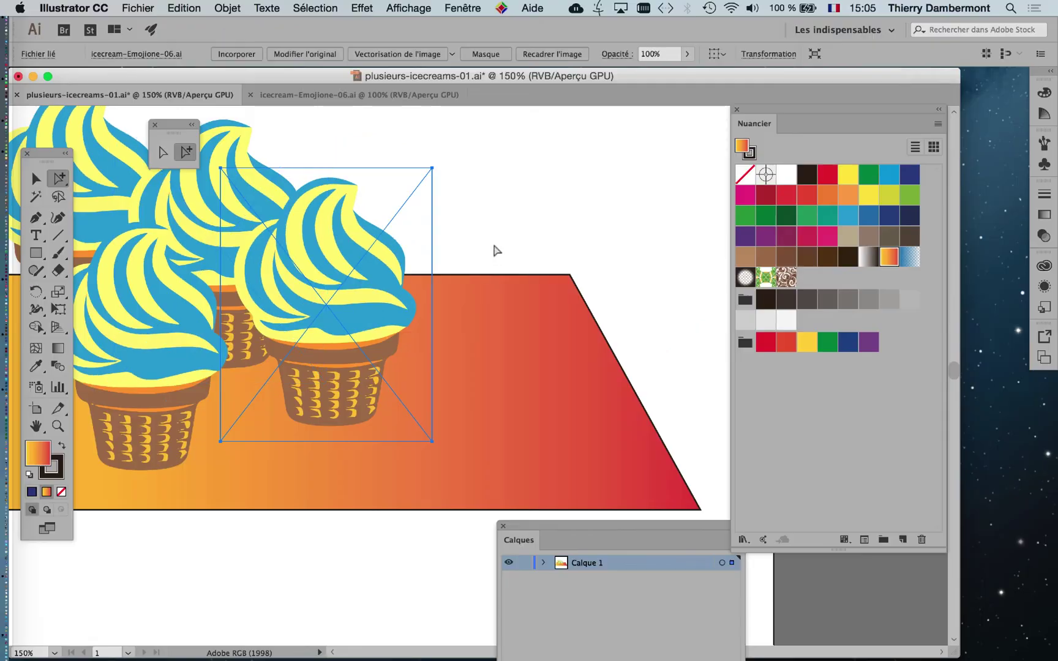
{"action": "scroll", "coordinate": [495, 250], "scroll_direction": "down", "scroll_amount": 1}
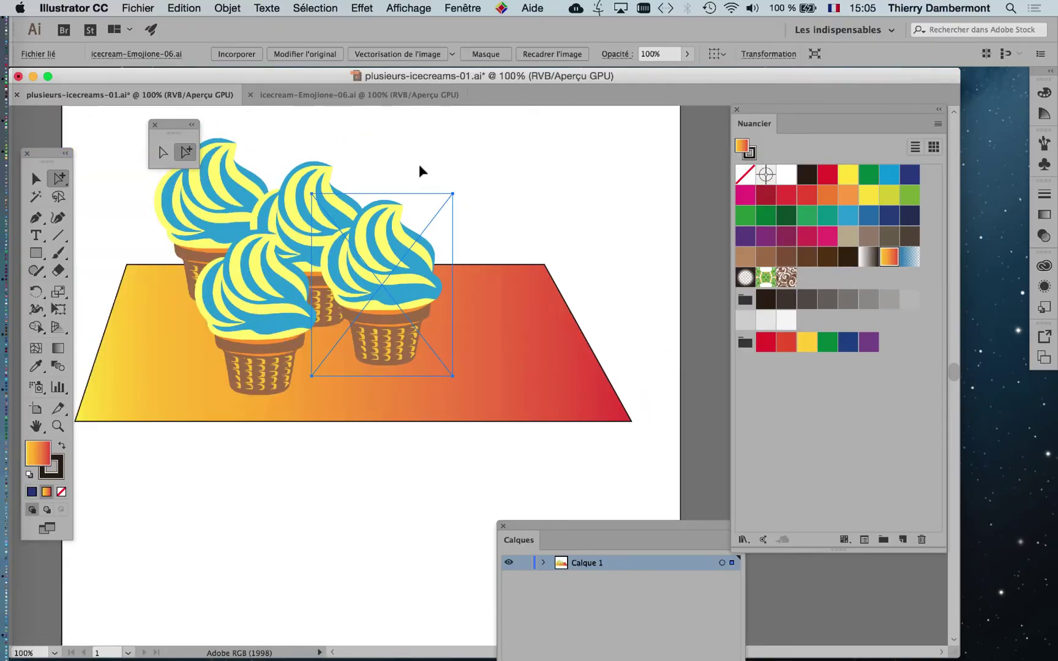
{"action": "left_click_drag", "start_coordinate": [603, 317], "coordinate": [488, 114]}
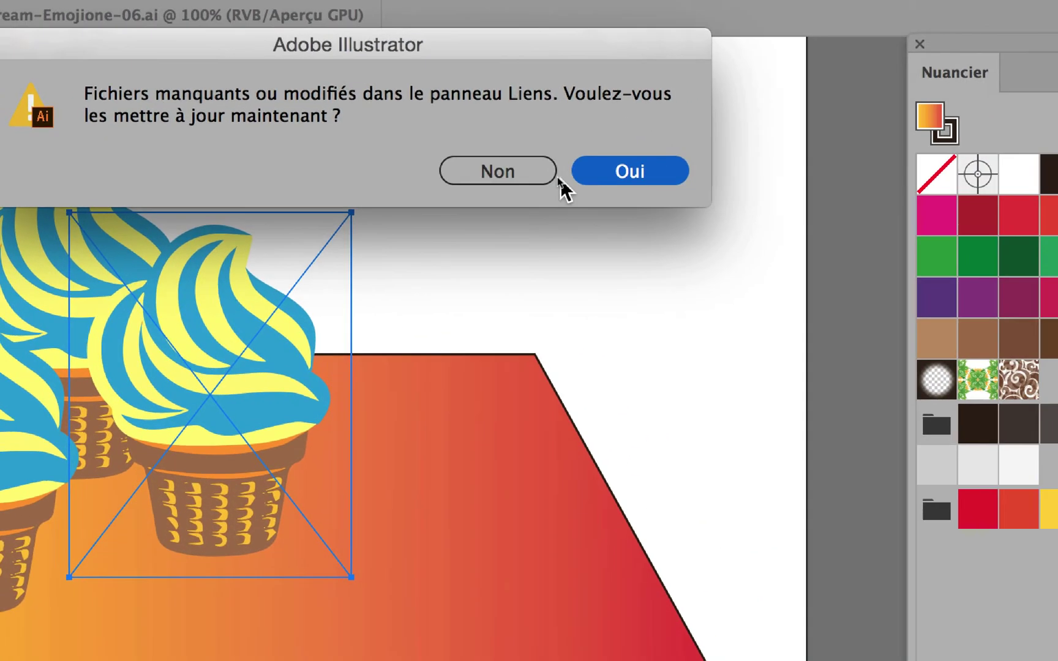
{"action": "left_click", "coordinate": [579, 177]}
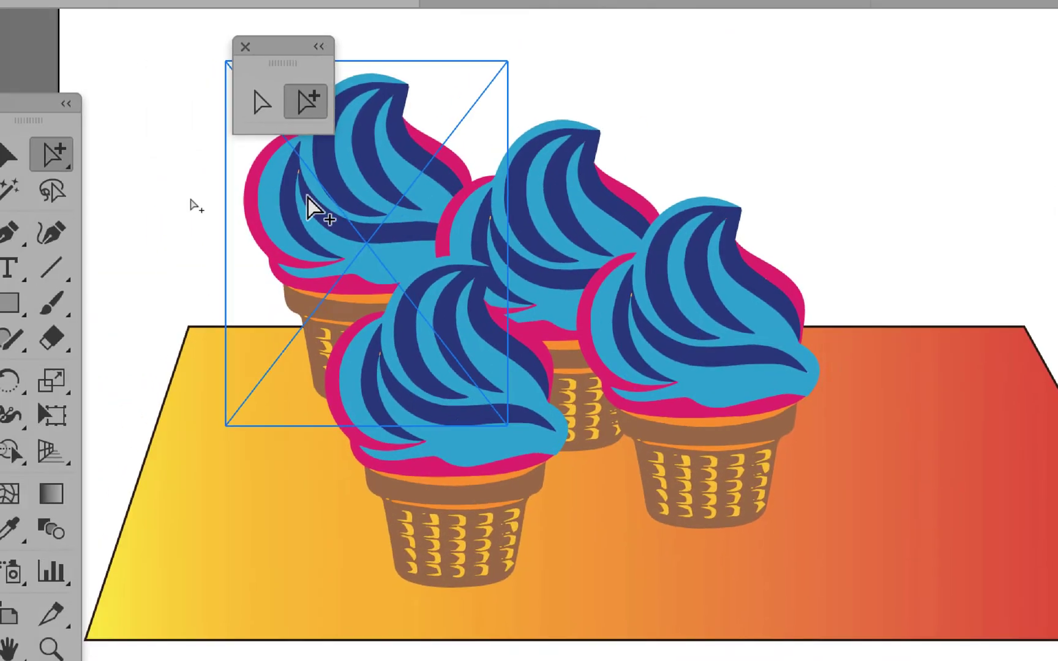
{"action": "left_click", "coordinate": [192, 200]}
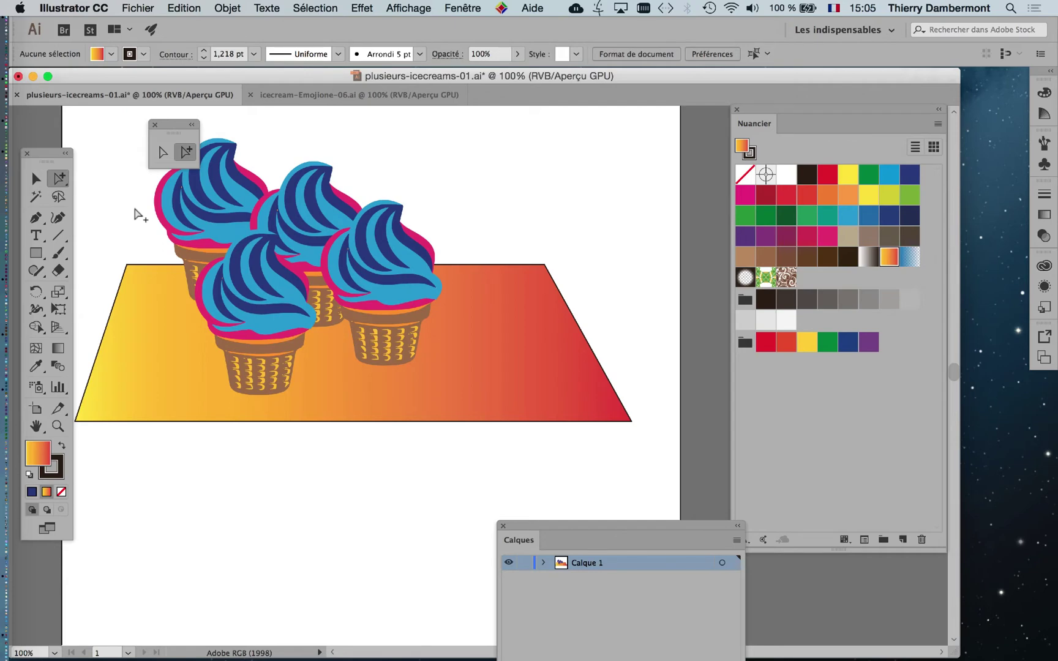
Set the file handling and clipboard preference "Mettre à jour les liens" to Automatiquement and confirm the preferences.
{"action": "left_click_drag", "start_coordinate": [474, 74], "coordinate": [534, 78]}
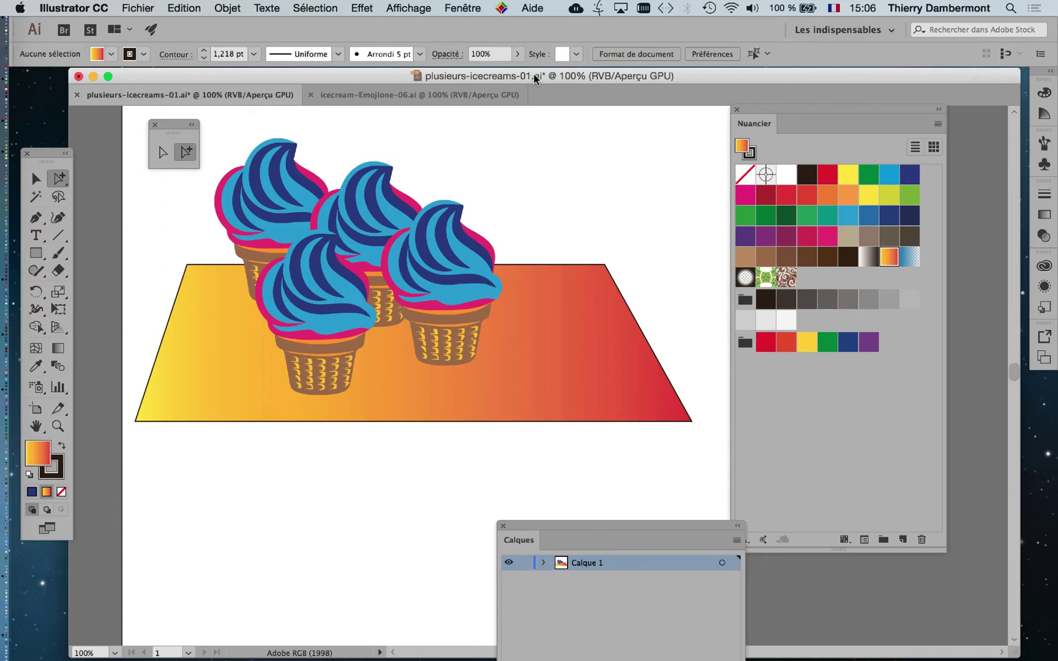
{"action": "left_click", "coordinate": [75, 4]}
{"action": "mouse_move", "coordinate": [98, 49]}
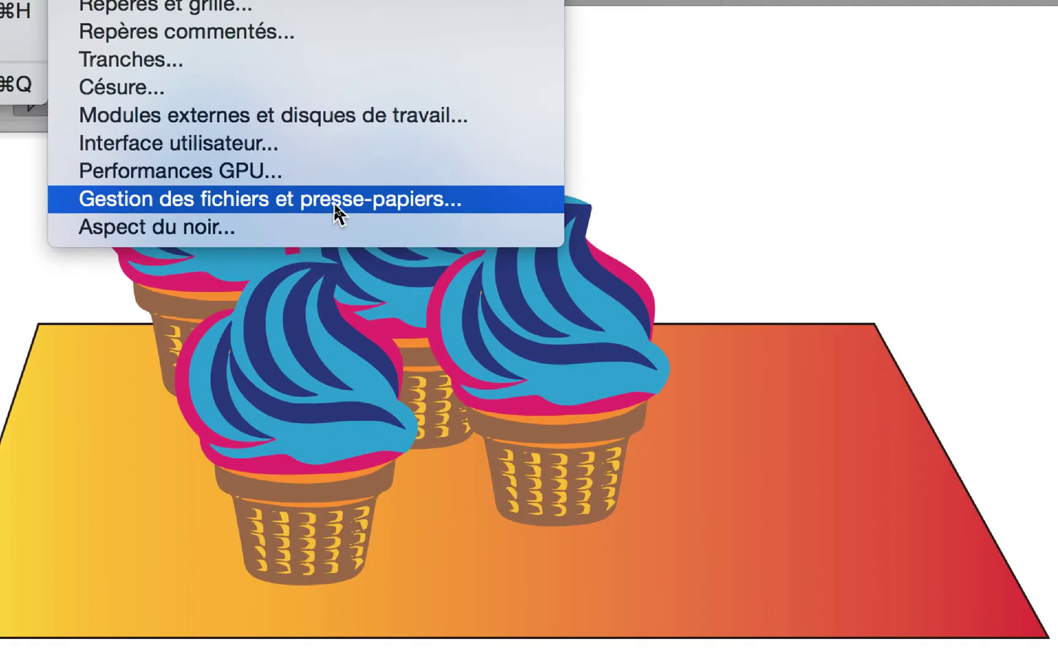
{"action": "left_click", "coordinate": [336, 207]}
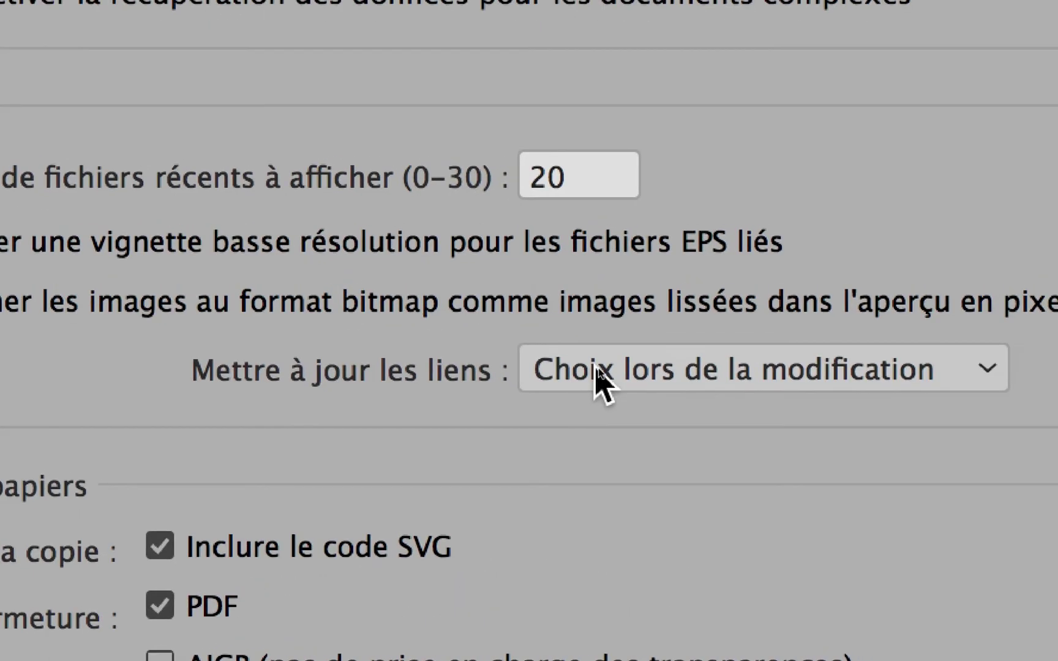
{"action": "left_click", "coordinate": [640, 368]}
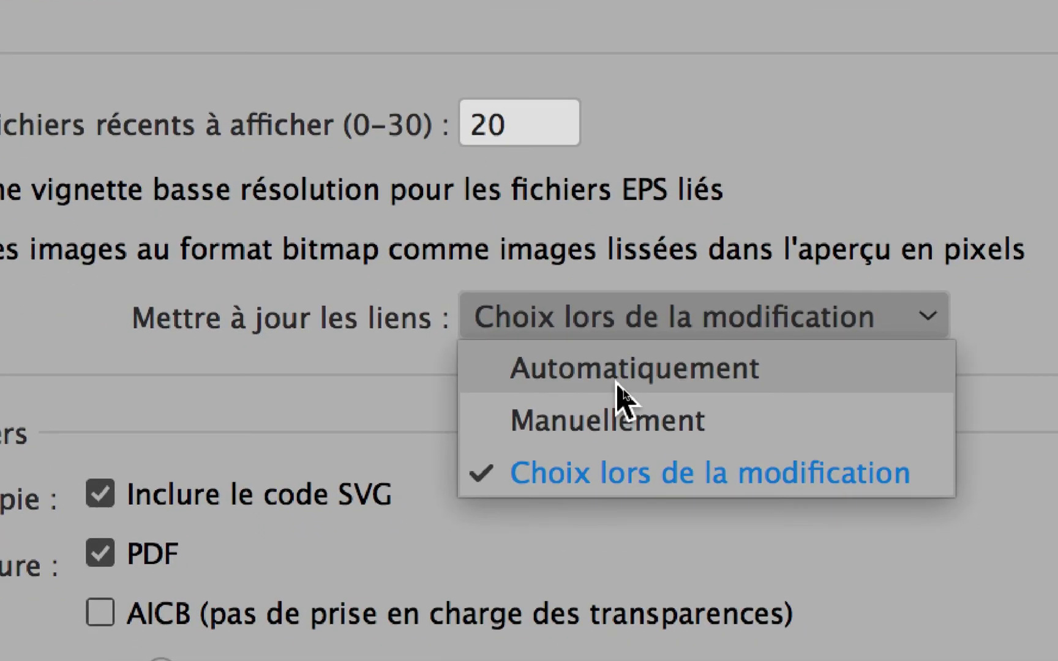
{"action": "left_click", "coordinate": [617, 383]}
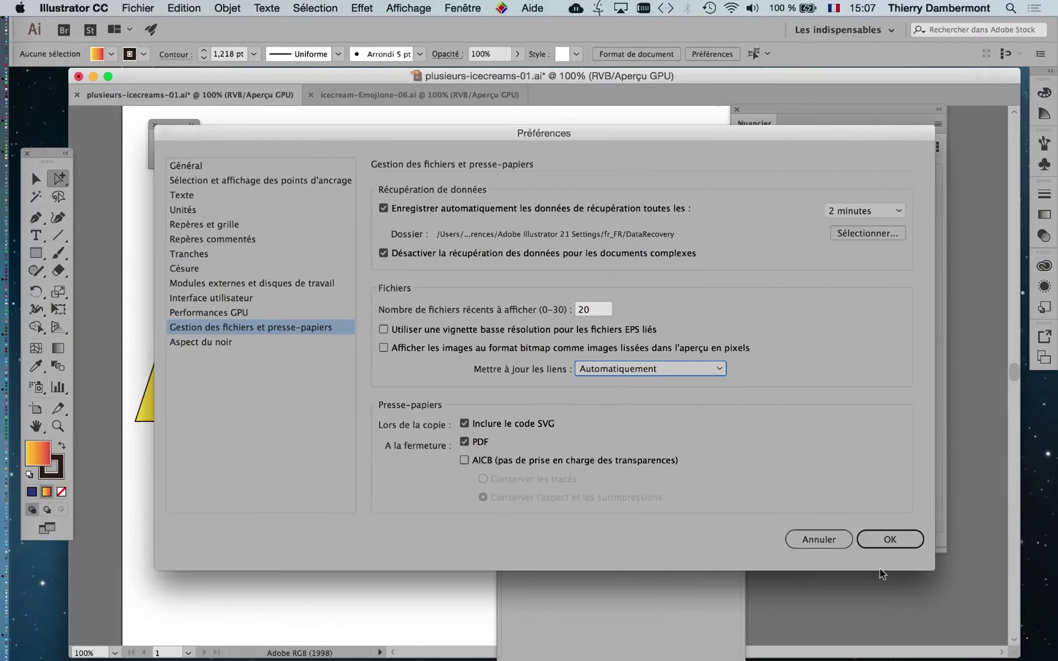
{"action": "left_click", "coordinate": [865, 537]}
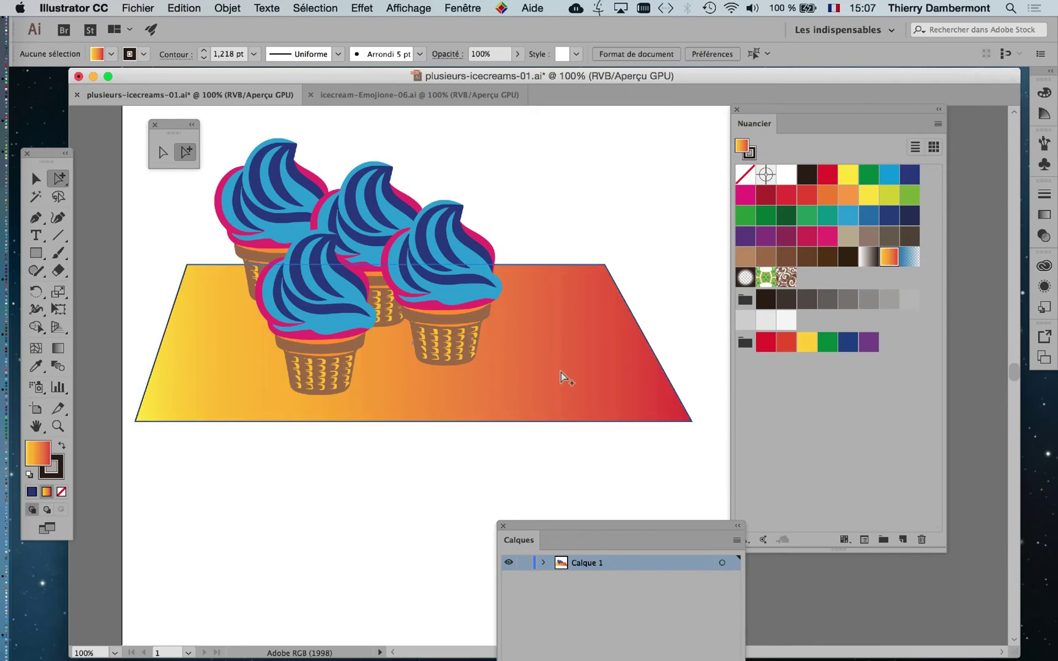
In icecream-Emojione-06.ai, try white on the dark blue stripes at the top of the swirl, then fill them with the white-to-black gradient.
{"action": "left_click", "coordinate": [427, 94]}
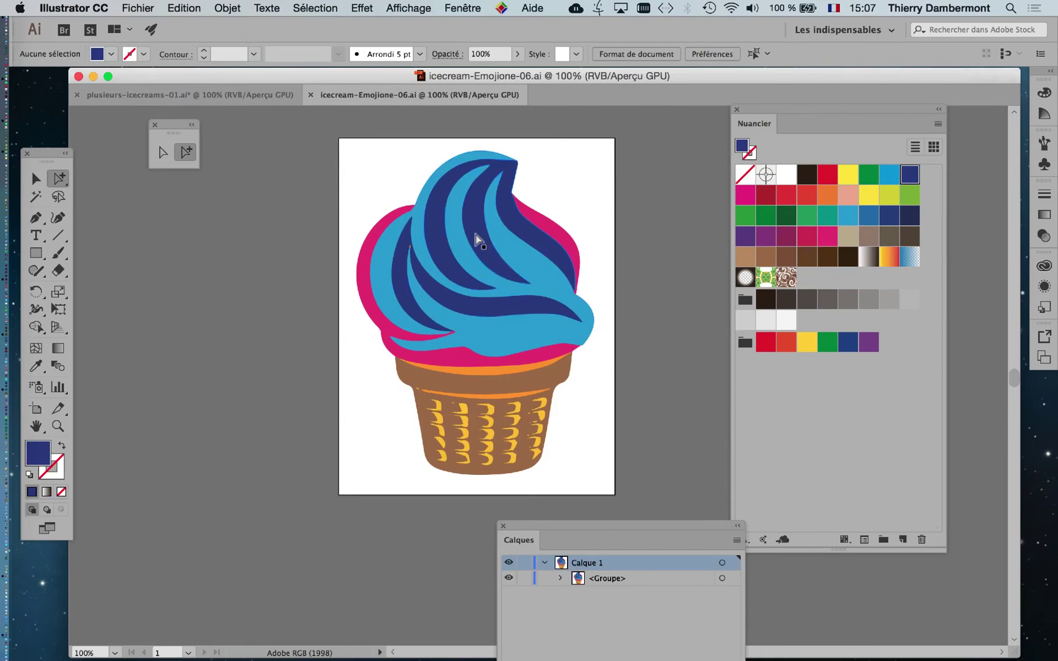
{"action": "scroll", "coordinate": [477, 239], "scroll_direction": "up", "scroll_amount": 2}
{"action": "left_click", "coordinate": [477, 228]}
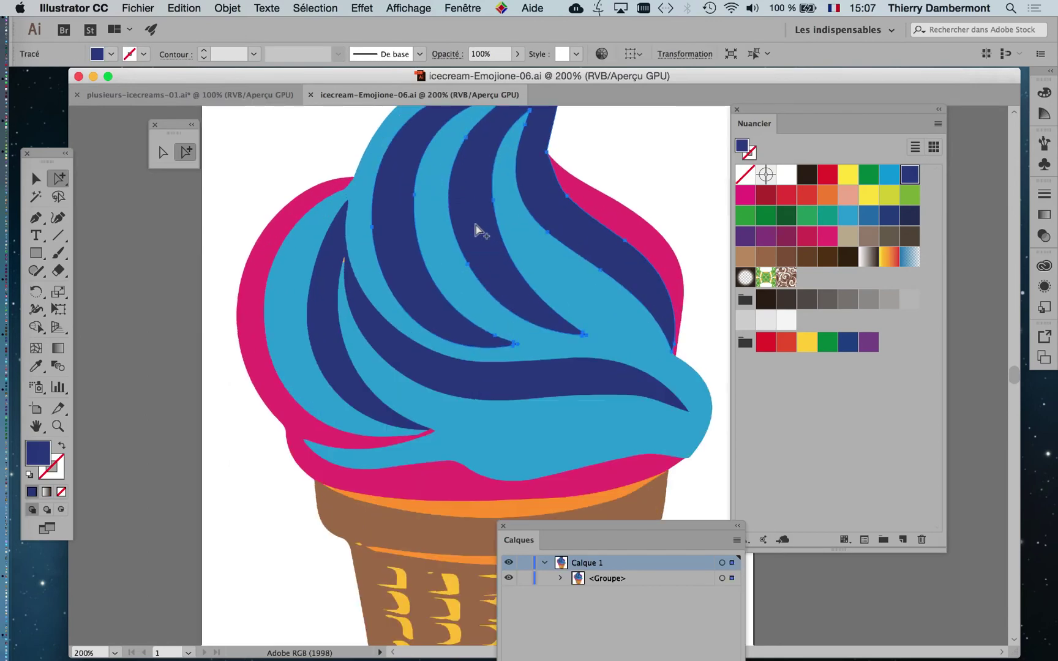
{"action": "left_click", "coordinate": [786, 174]}
{"action": "scroll", "coordinate": [646, 260], "scroll_direction": "down", "scroll_amount": 1}
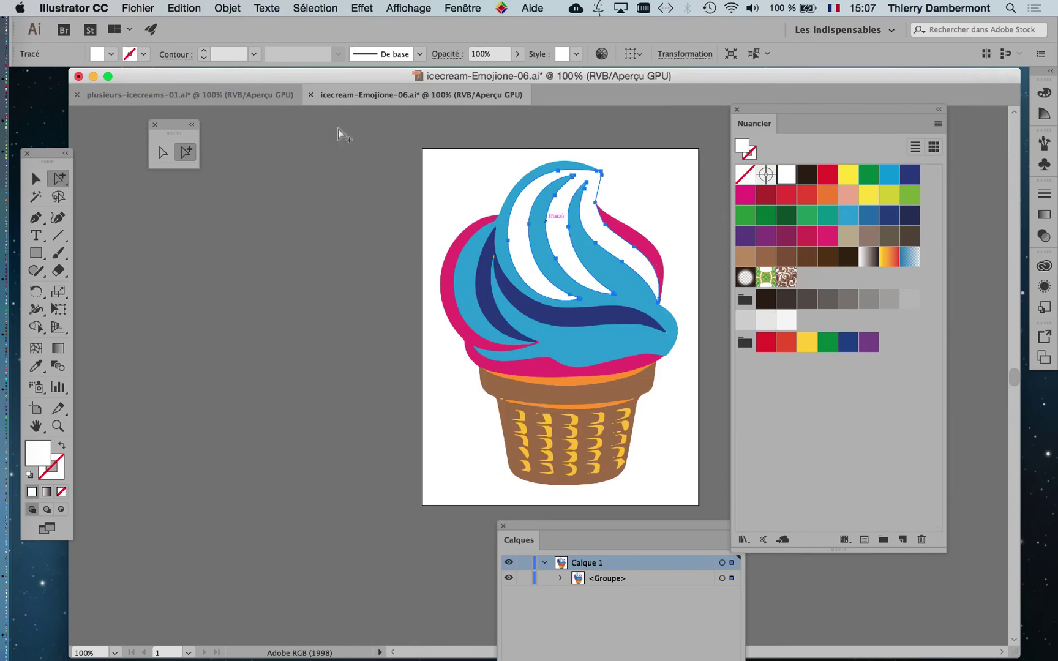
{"action": "left_click", "coordinate": [867, 259]}
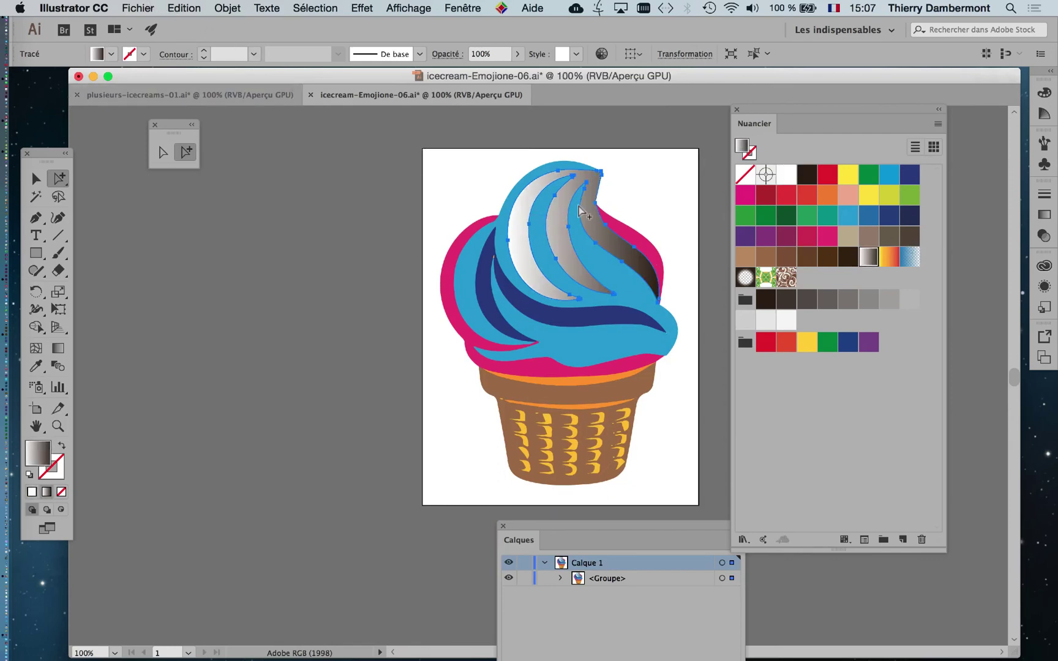
Redirect the stripes' gradient diagonally from the swirl's upper right to its lower left and deselect them.
{"action": "left_click", "coordinate": [62, 349]}
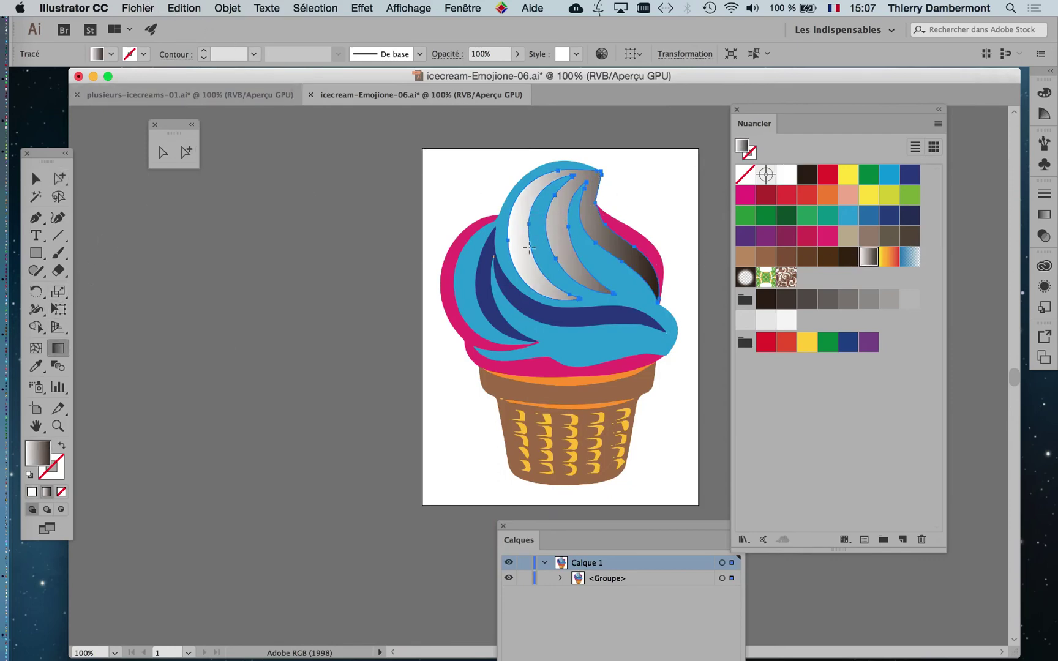
{"action": "left_click_drag", "start_coordinate": [647, 195], "coordinate": [496, 397]}
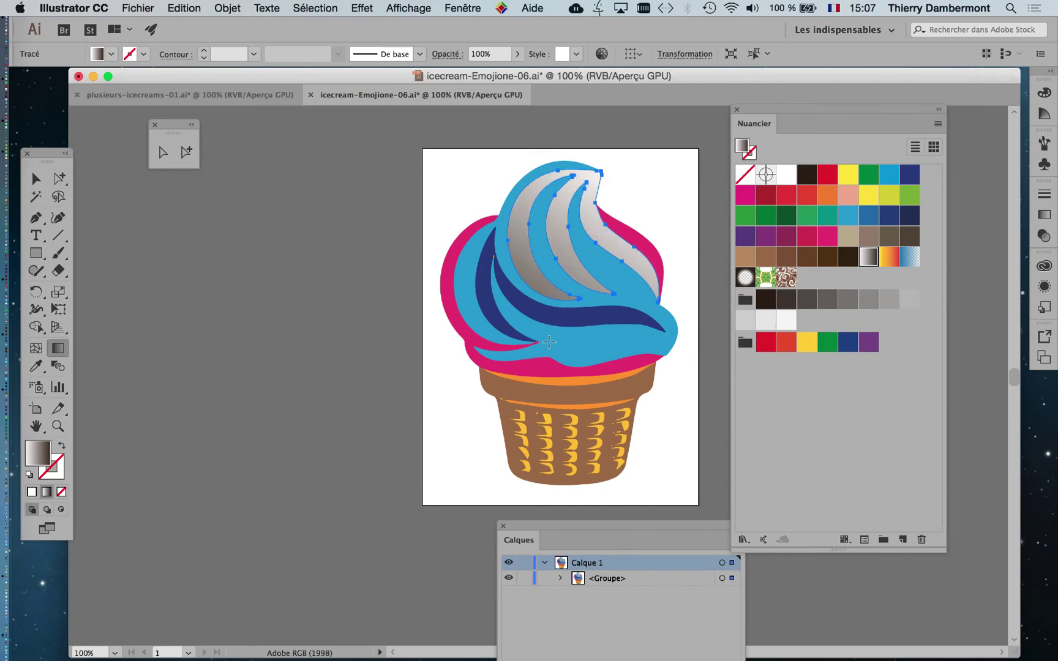
{"action": "left_click", "coordinate": [38, 179]}
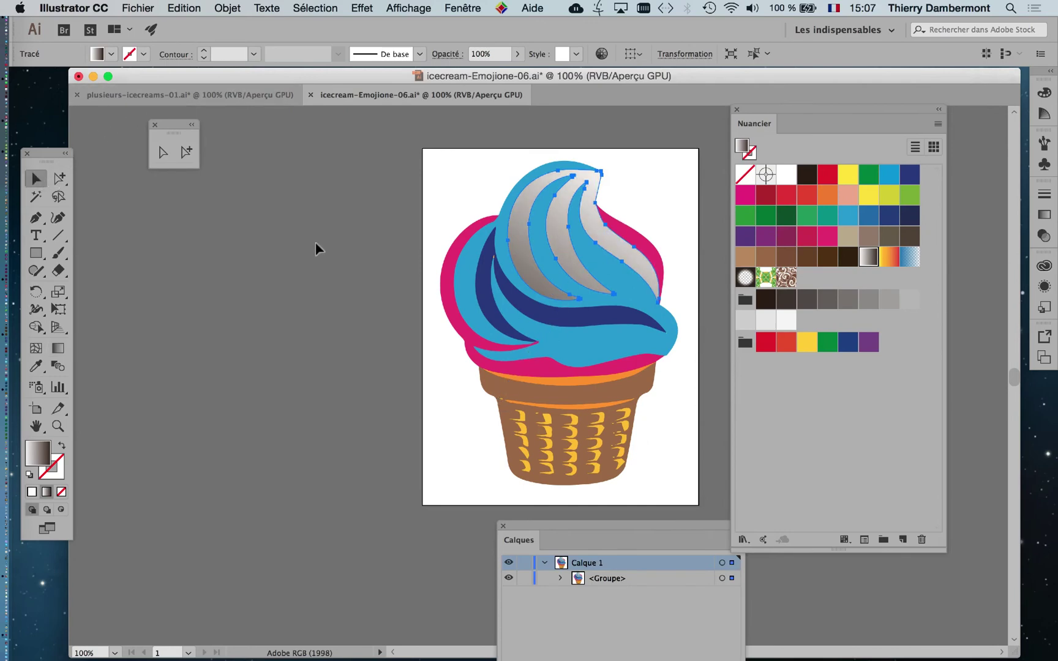
{"action": "left_click", "coordinate": [315, 243]}
Save icecream-Emojione-06.ai and check the placed ice creams in plusieurs-icecreams-01.ai.
{"action": "left_click", "coordinate": [138, 8]}
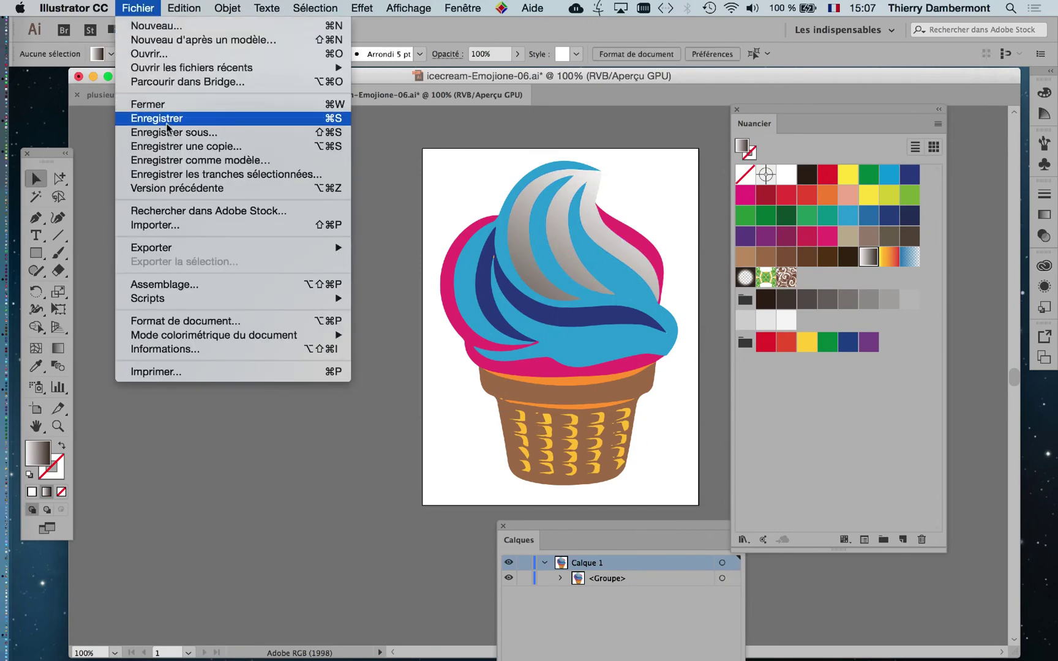
{"action": "left_click", "coordinate": [161, 118]}
{"action": "left_click", "coordinate": [194, 93]}
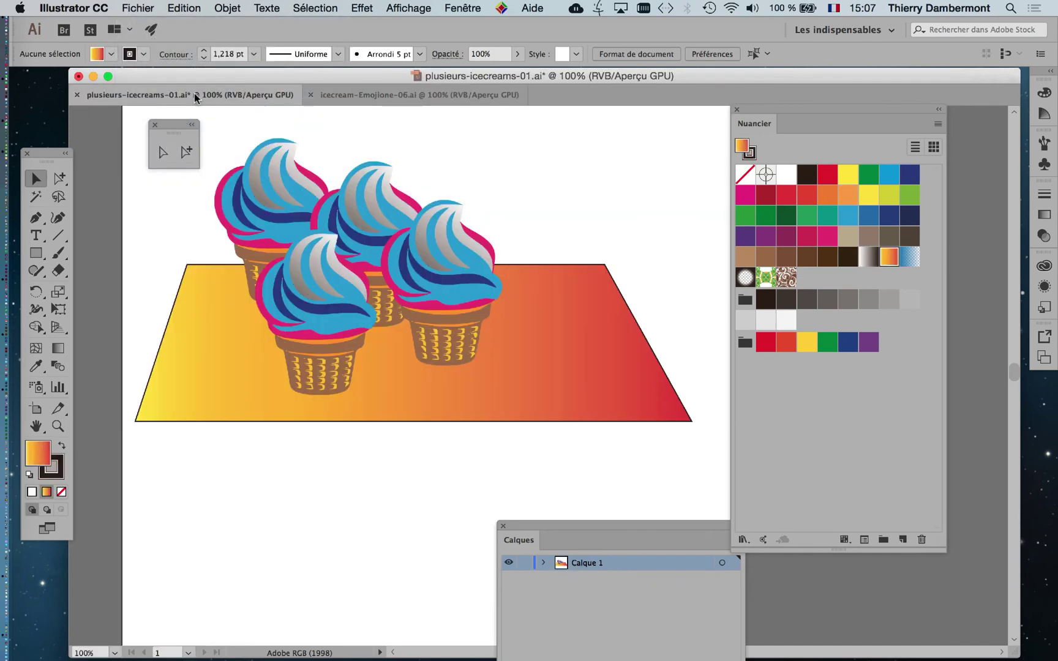
Fill the light blue swirl shape in icecream-Emojione-06.ai with the blue, red and yellow gradient from the Combinaisons de couleurs library.
{"action": "left_click", "coordinate": [366, 93]}
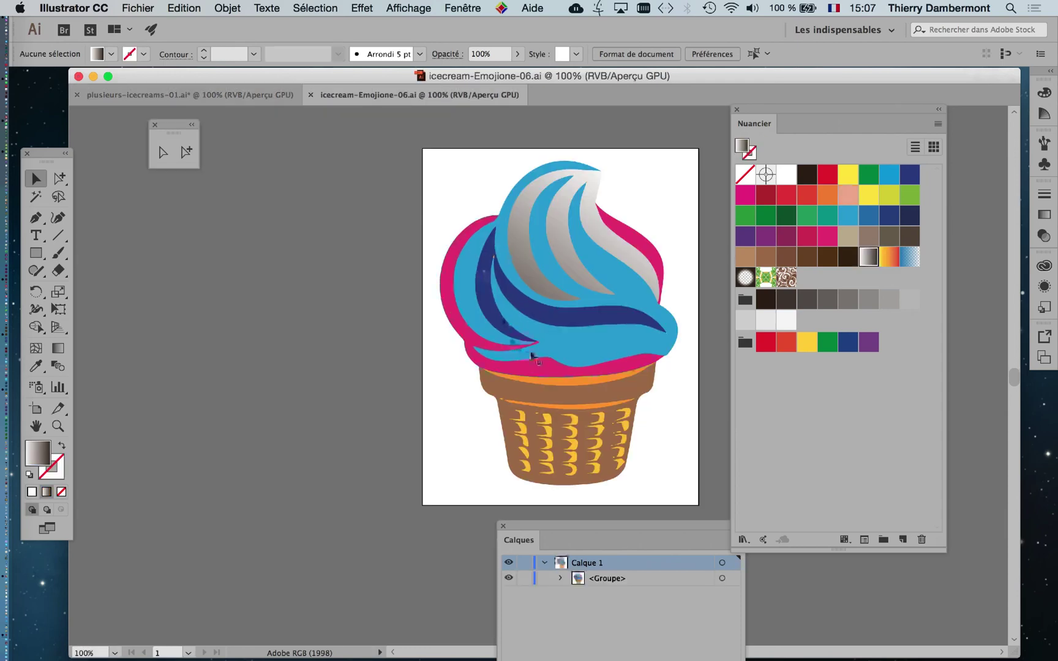
{"action": "left_click", "coordinate": [59, 178]}
{"action": "left_click", "coordinate": [590, 354]}
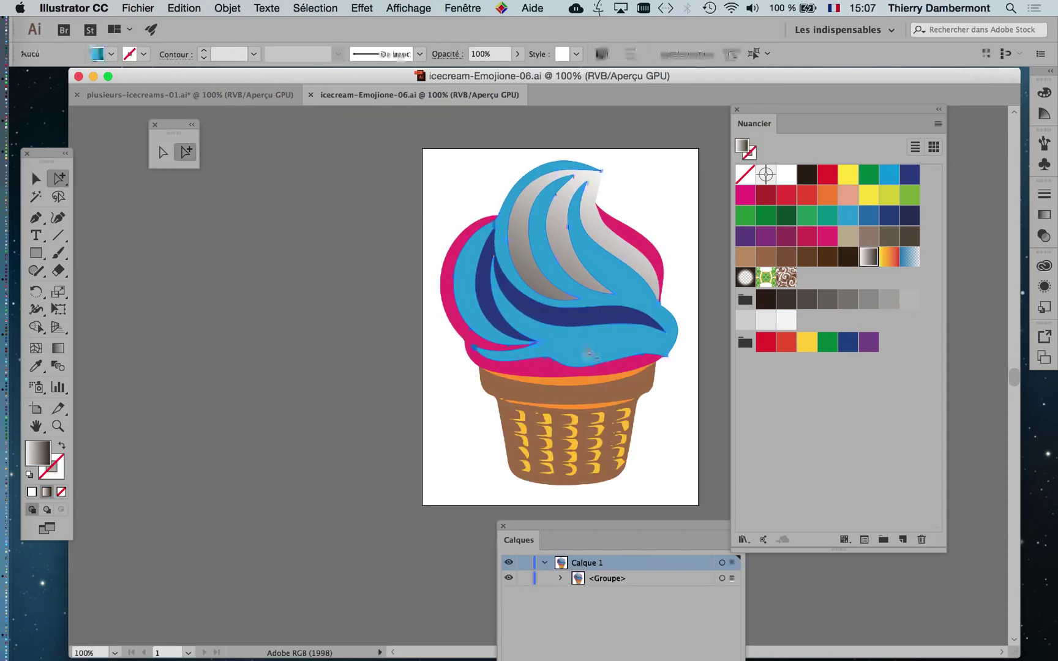
{"action": "left_click", "coordinate": [59, 348]}
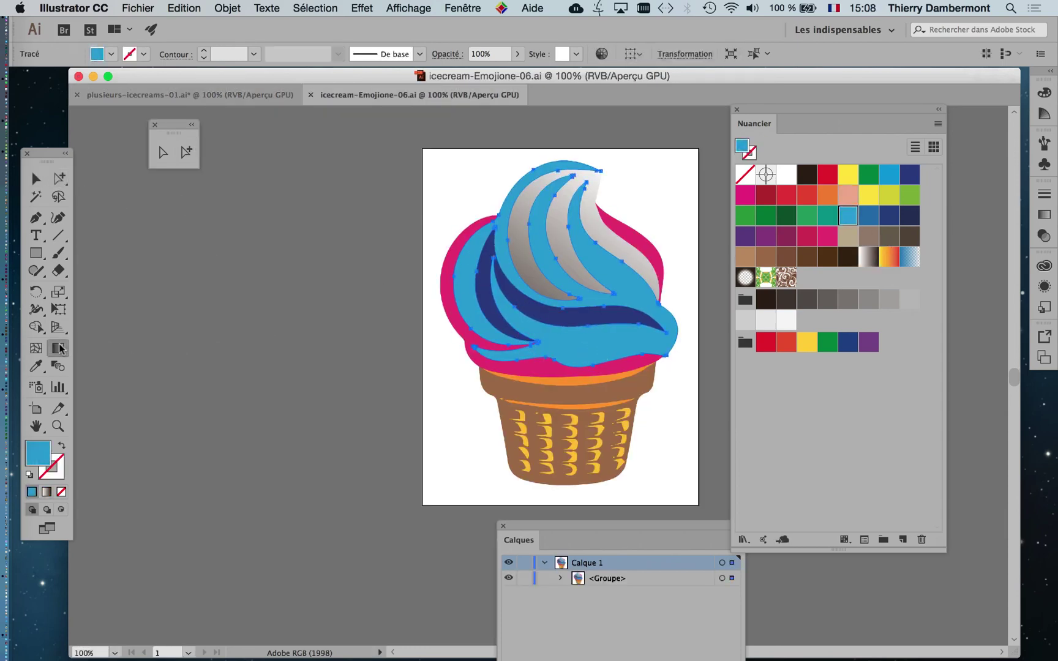
{"action": "left_click", "coordinate": [743, 539]}
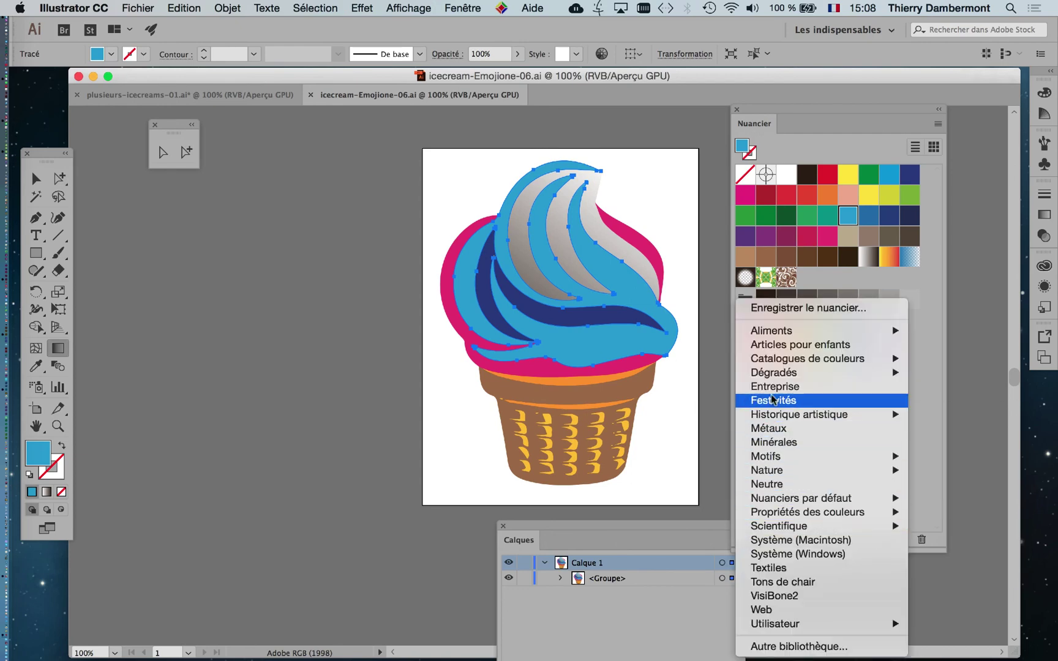
{"action": "mouse_move", "coordinate": [777, 377]}
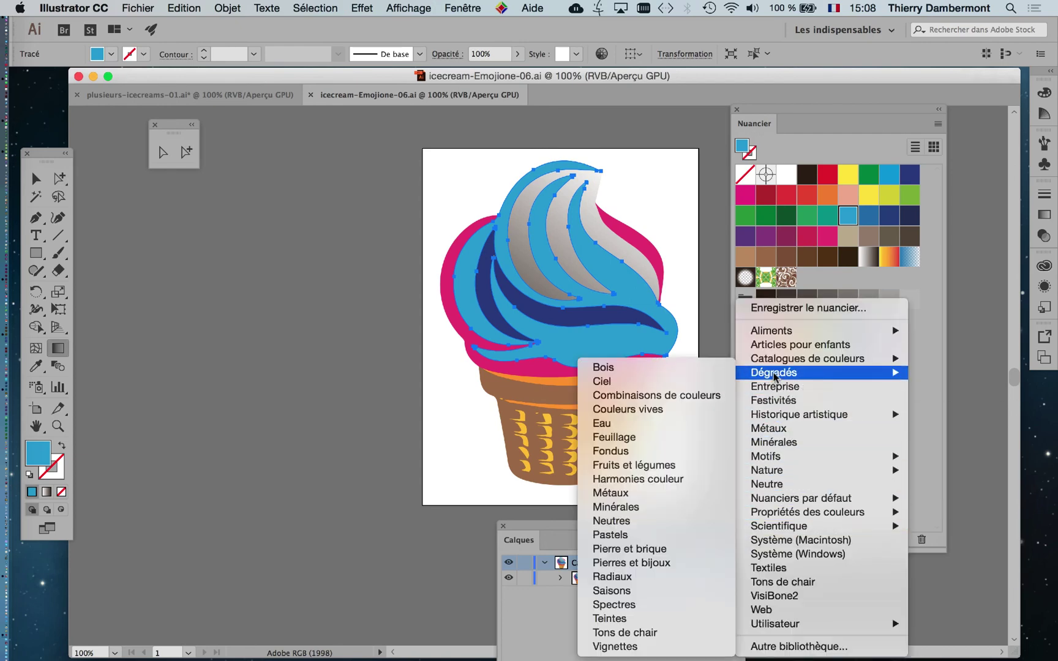
{"action": "left_click", "coordinate": [665, 397]}
{"action": "left_click_drag", "start_coordinate": [498, 309], "coordinate": [322, 288]}
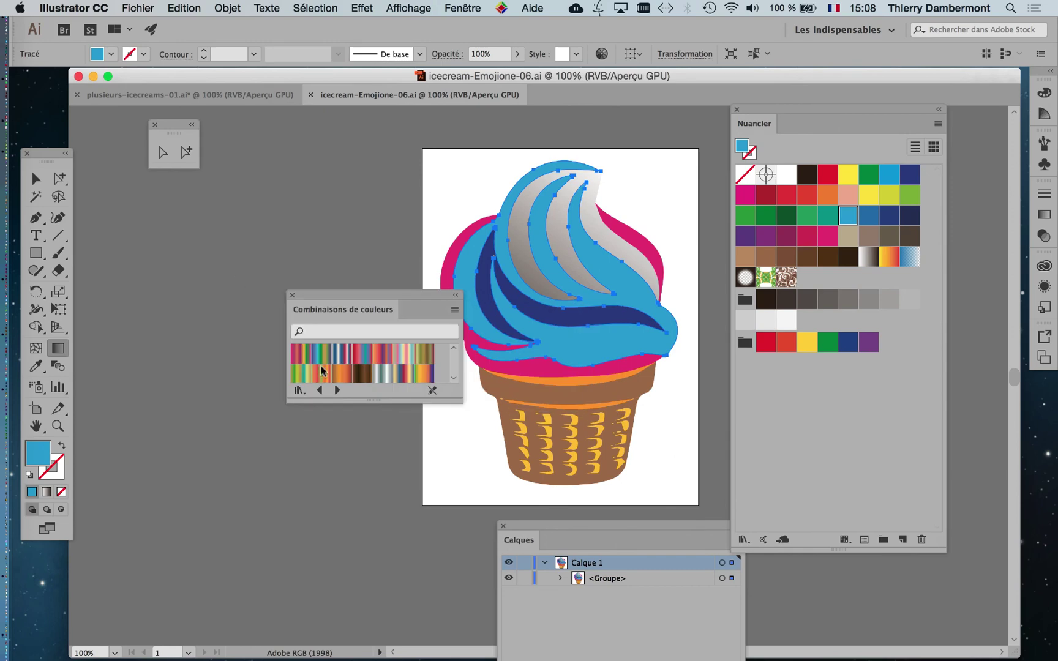
{"action": "left_click_drag", "start_coordinate": [354, 387], "coordinate": [265, 372]}
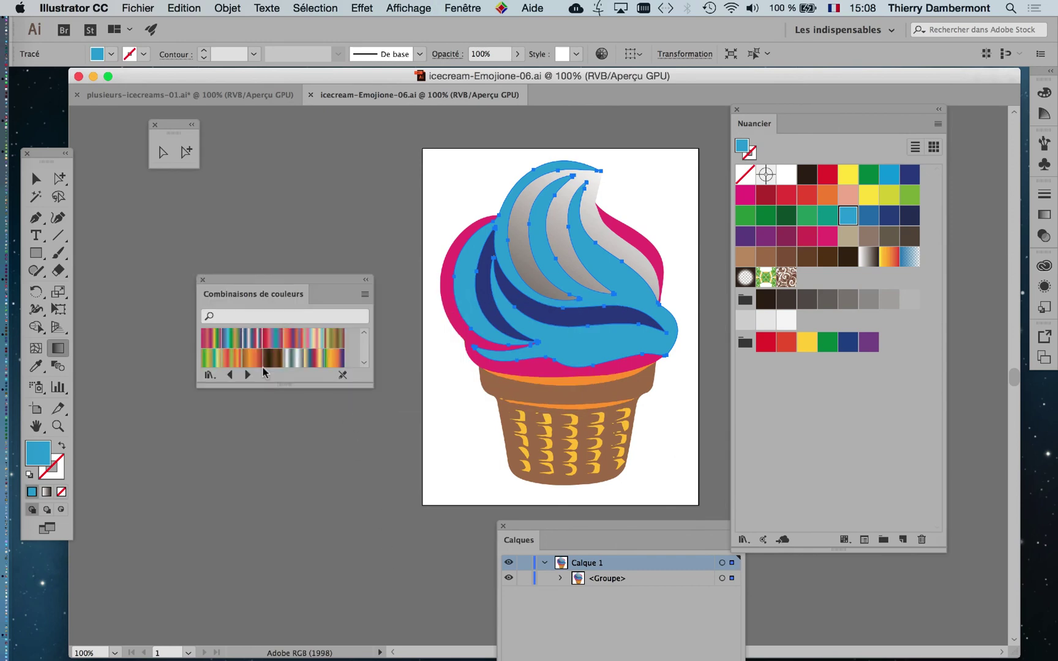
{"action": "left_click", "coordinate": [244, 343]}
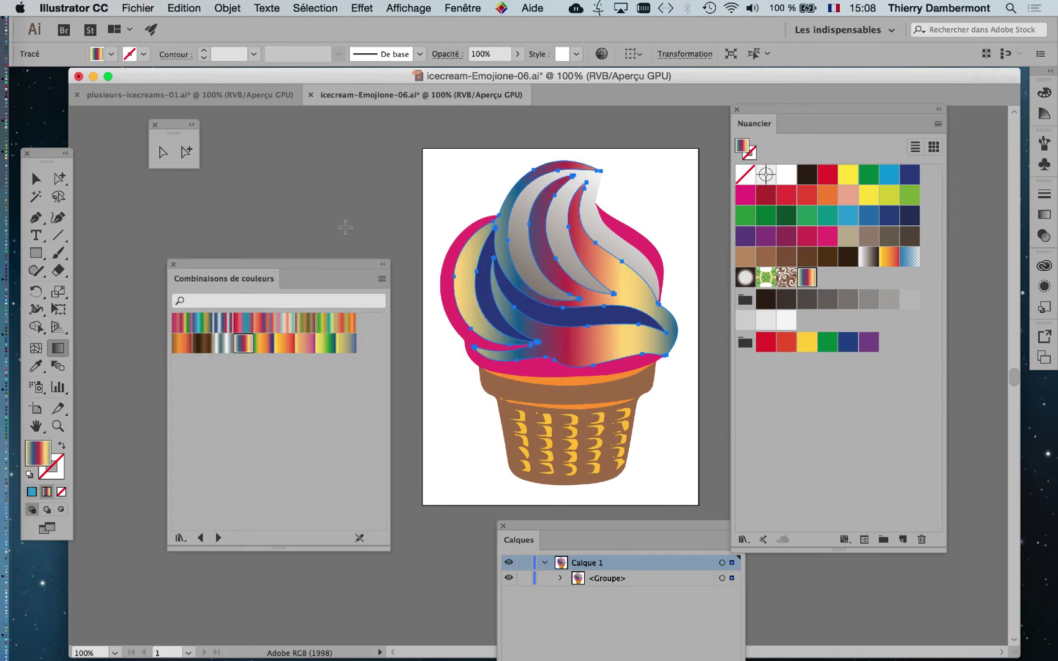
Save the recoloured icecream-Emojione-06.ai, return to plusieurs-icecreams-01.ai and move the gradient library clear of the placed cones.
{"action": "left_click", "coordinate": [142, 7]}
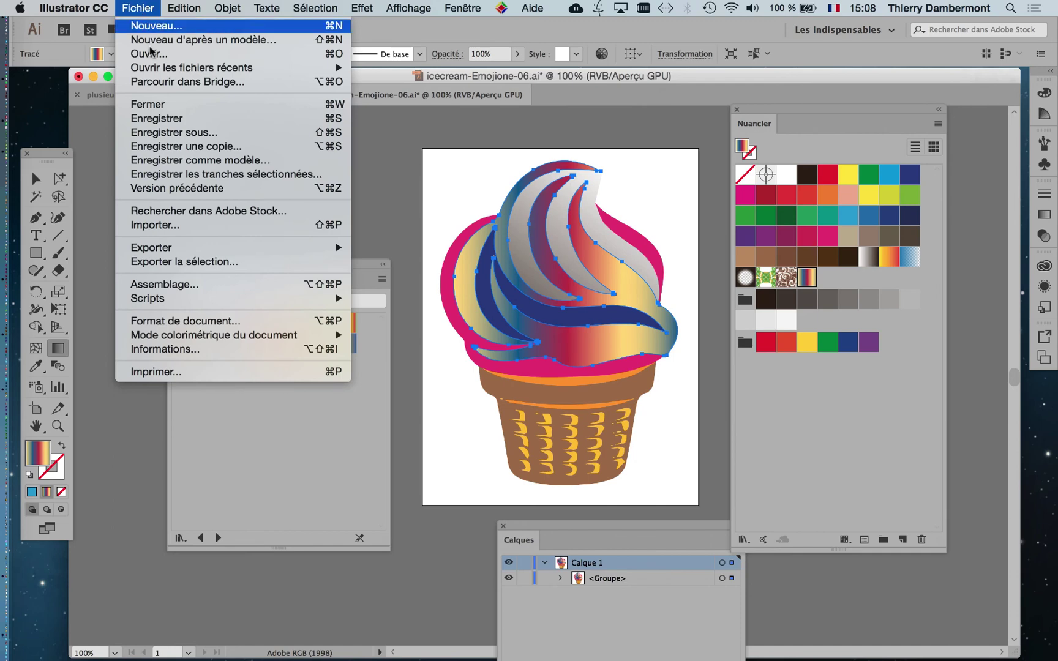
{"action": "left_click", "coordinate": [180, 120]}
{"action": "left_click", "coordinate": [156, 94]}
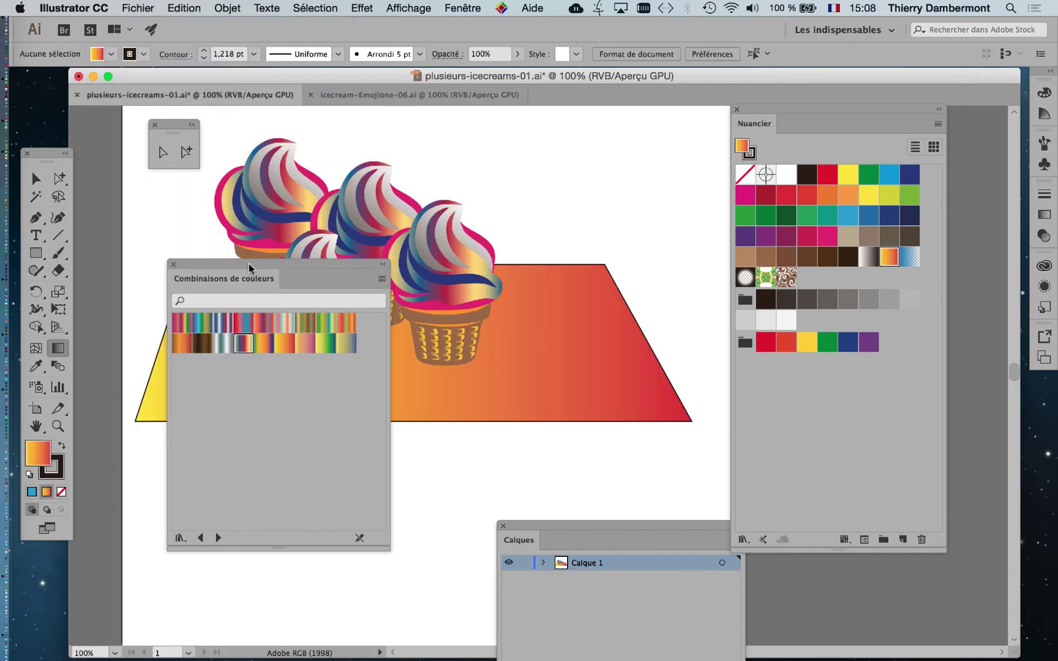
{"action": "left_click_drag", "start_coordinate": [249, 264], "coordinate": [235, 402]}
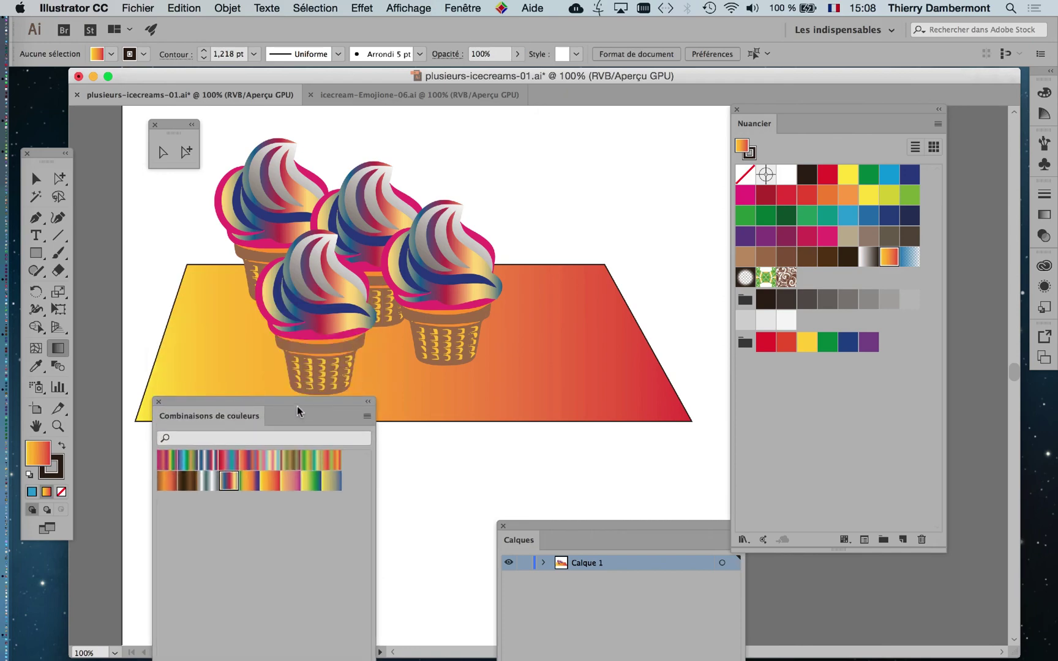